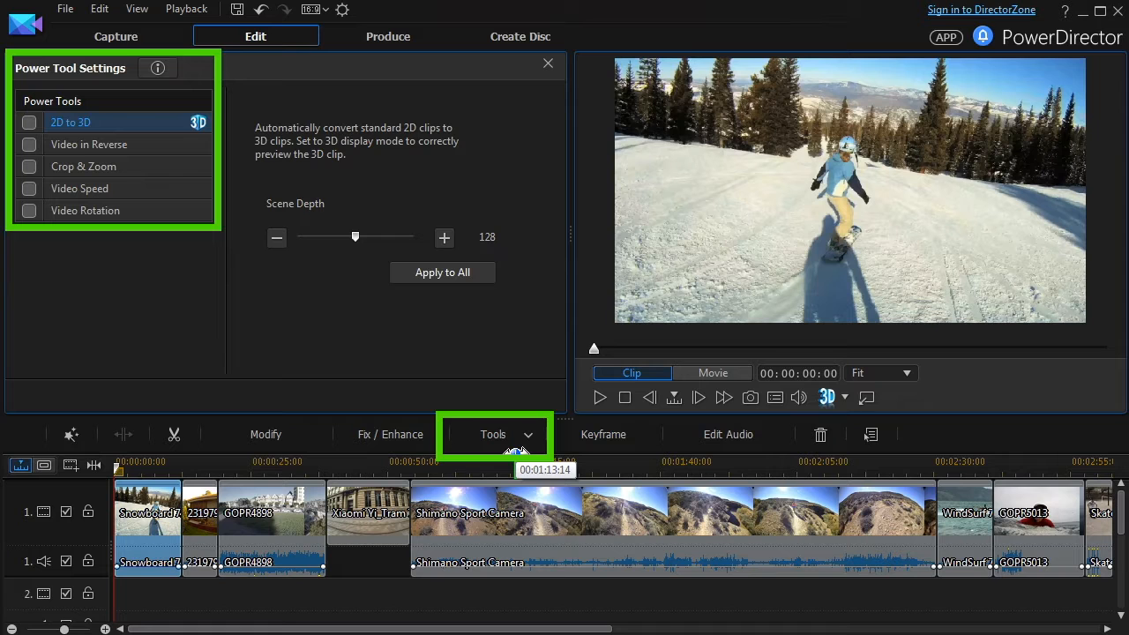
- Close the Power Tool Settings and open Action Camera Center for the Bike 1080p30 clip in the media library
{"action": "left_click", "coordinate": [548, 63]}
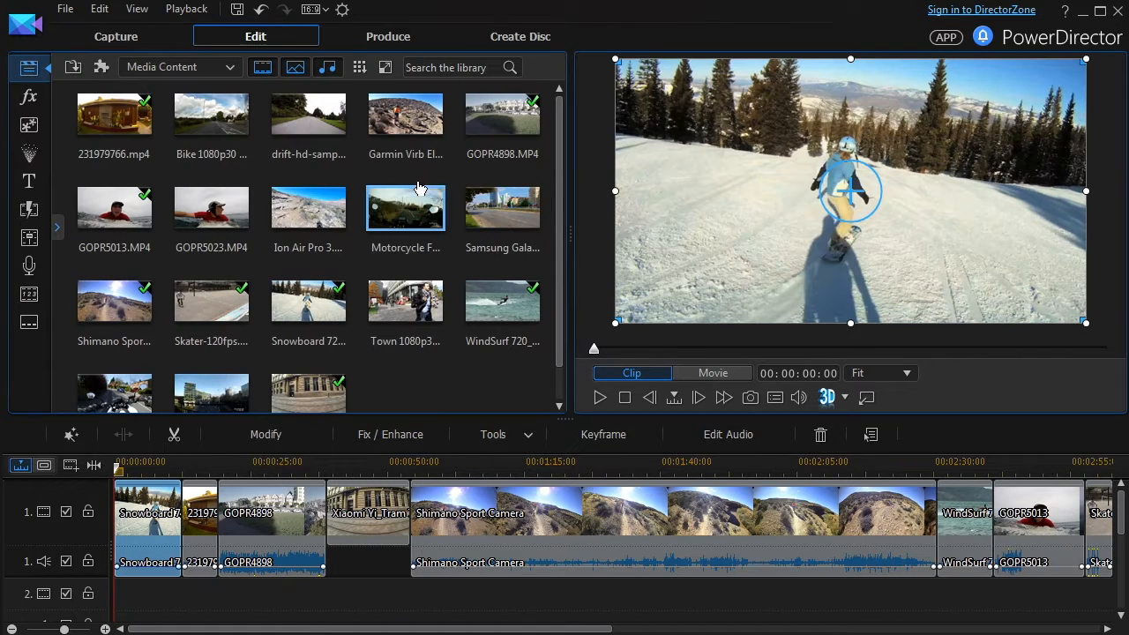
{"action": "left_click", "coordinate": [205, 130]}
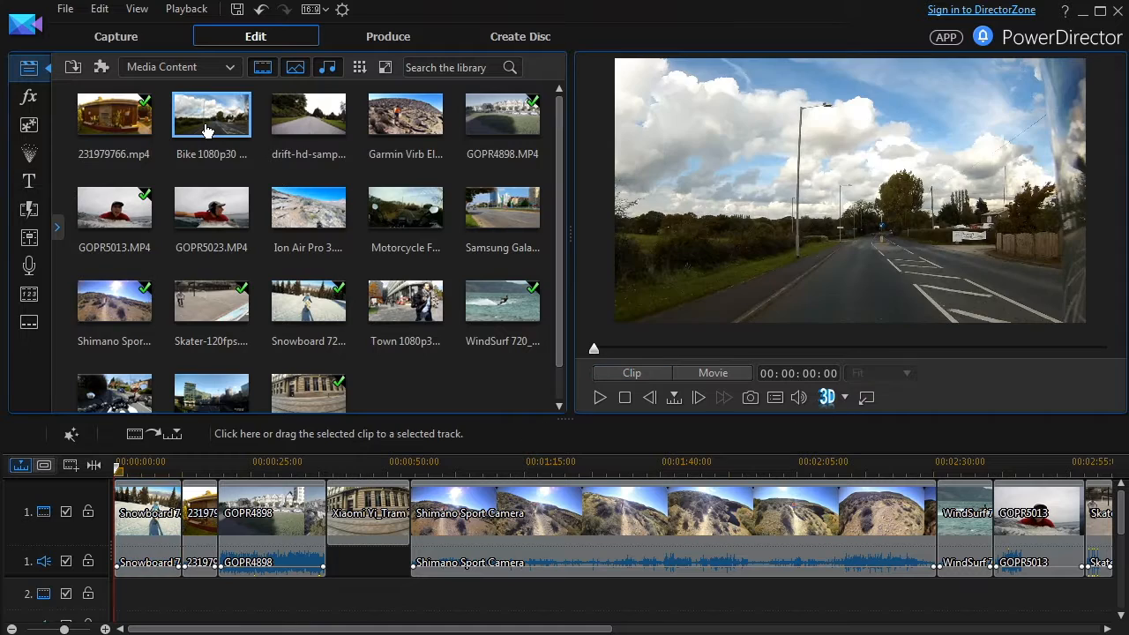
{"action": "left_click", "coordinate": [101, 67]}
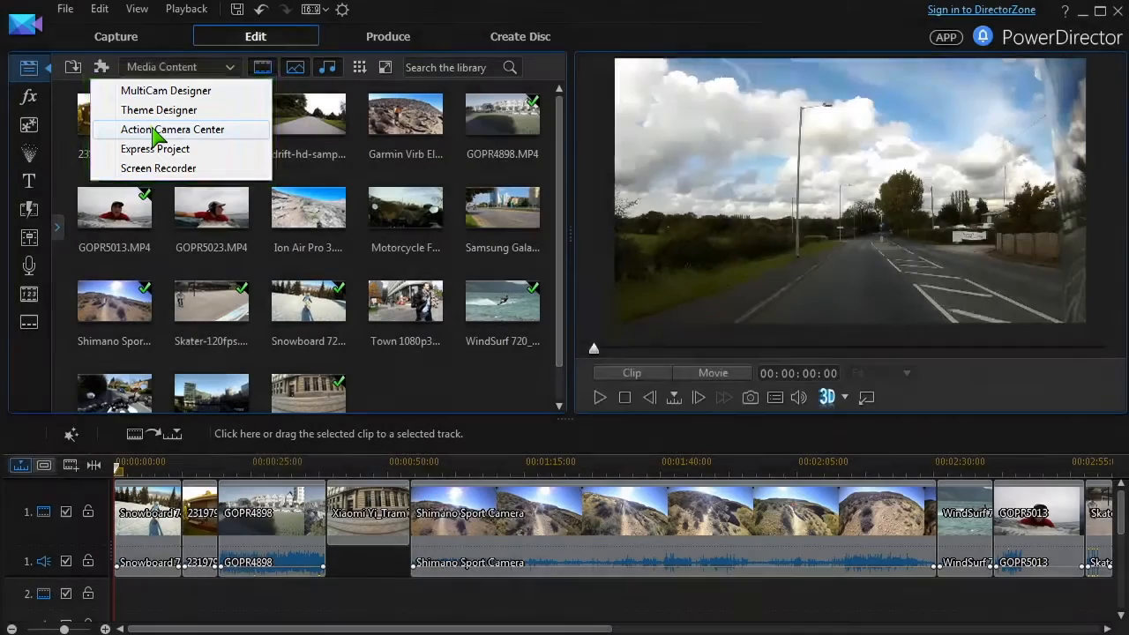
{"action": "left_click", "coordinate": [157, 132]}
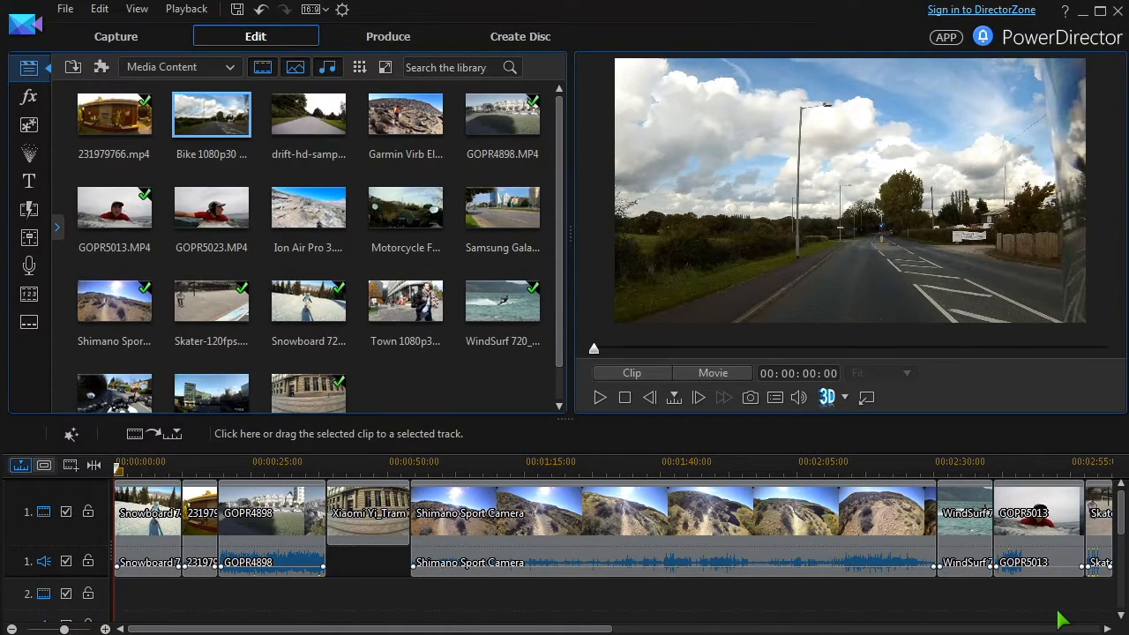
- Open the Snowboard clip at the start of the timeline in Action Camera Center
{"action": "left_click", "coordinate": [164, 528]}
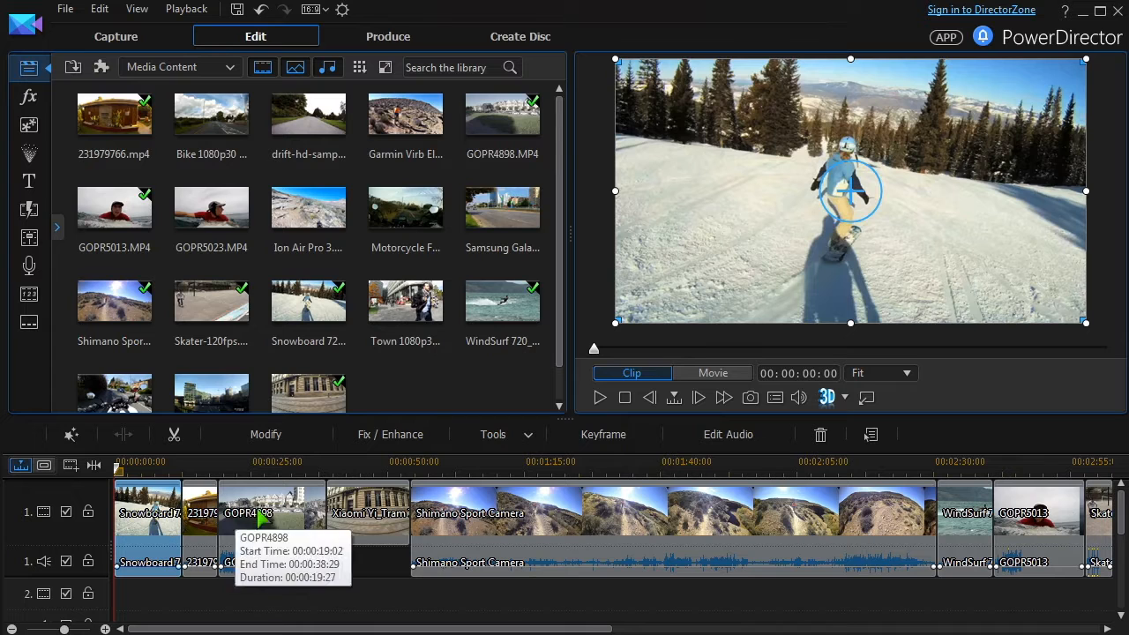
{"action": "left_click", "coordinate": [529, 435]}
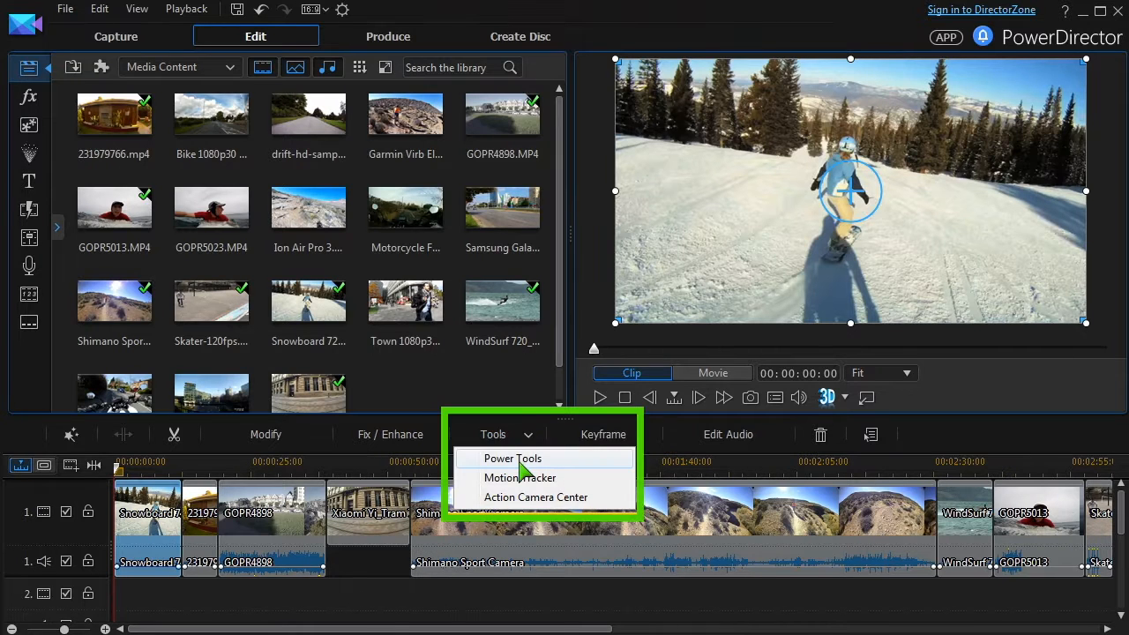
{"action": "left_click", "coordinate": [521, 498]}
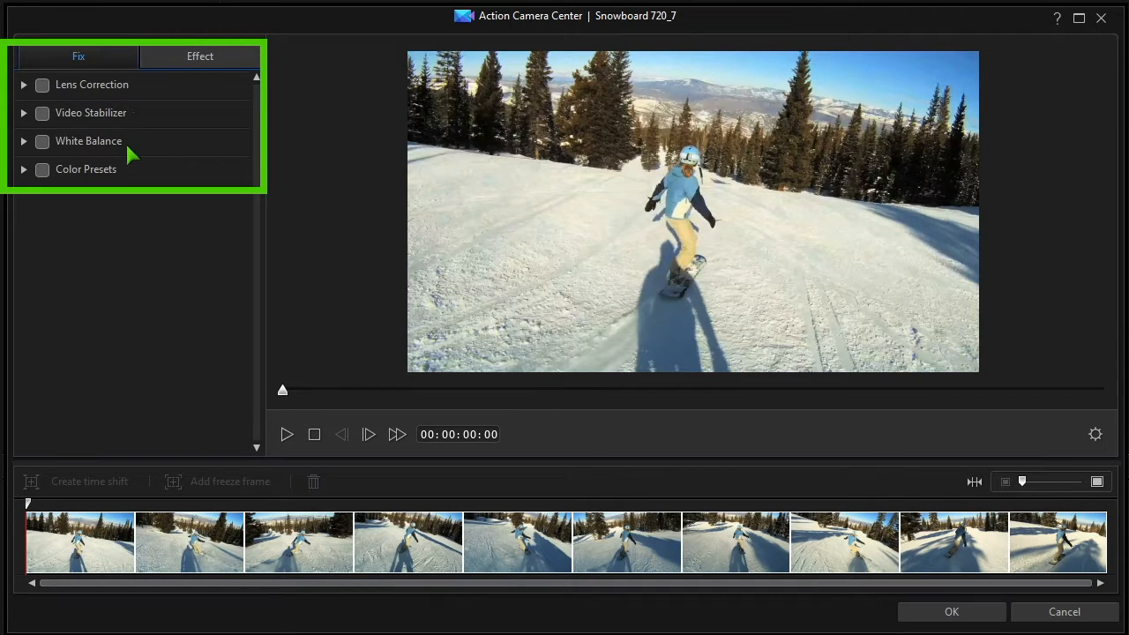
- Examine the Replay and Speed and the Freeze Frame effect options for the Snowboard clip
{"action": "left_click", "coordinate": [237, 63]}
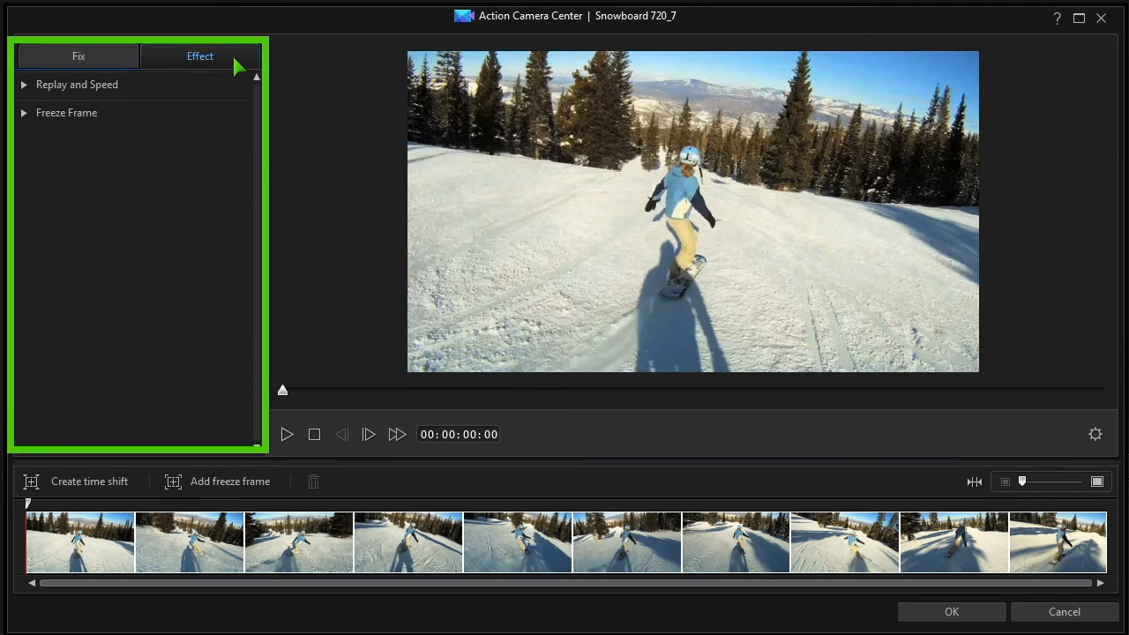
{"action": "left_click", "coordinate": [24, 85]}
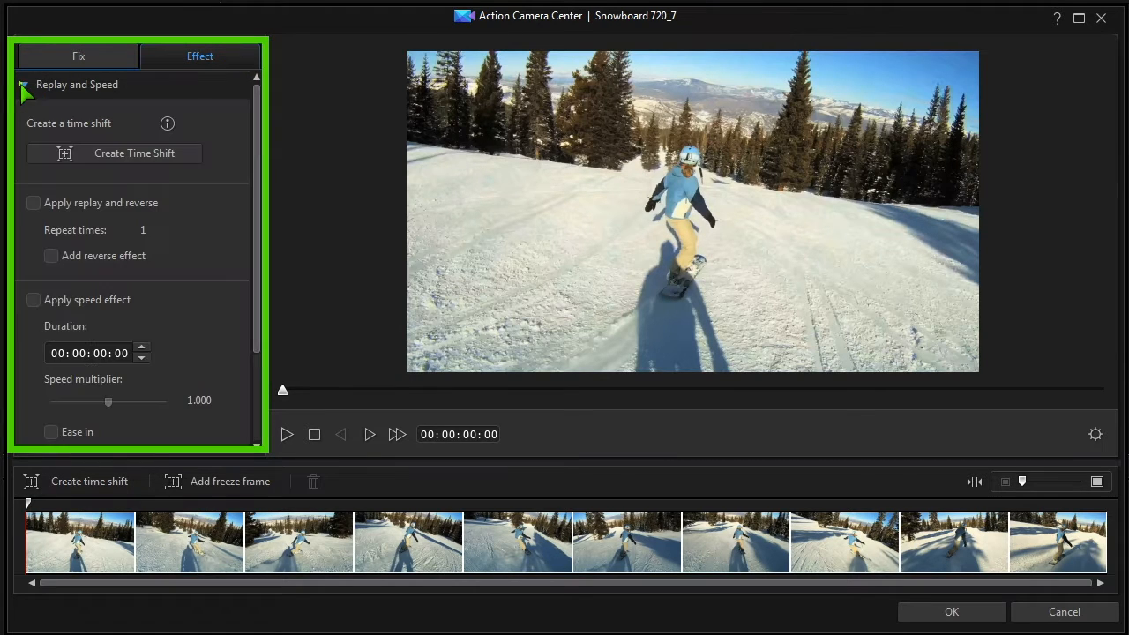
{"action": "left_click", "coordinate": [22, 85]}
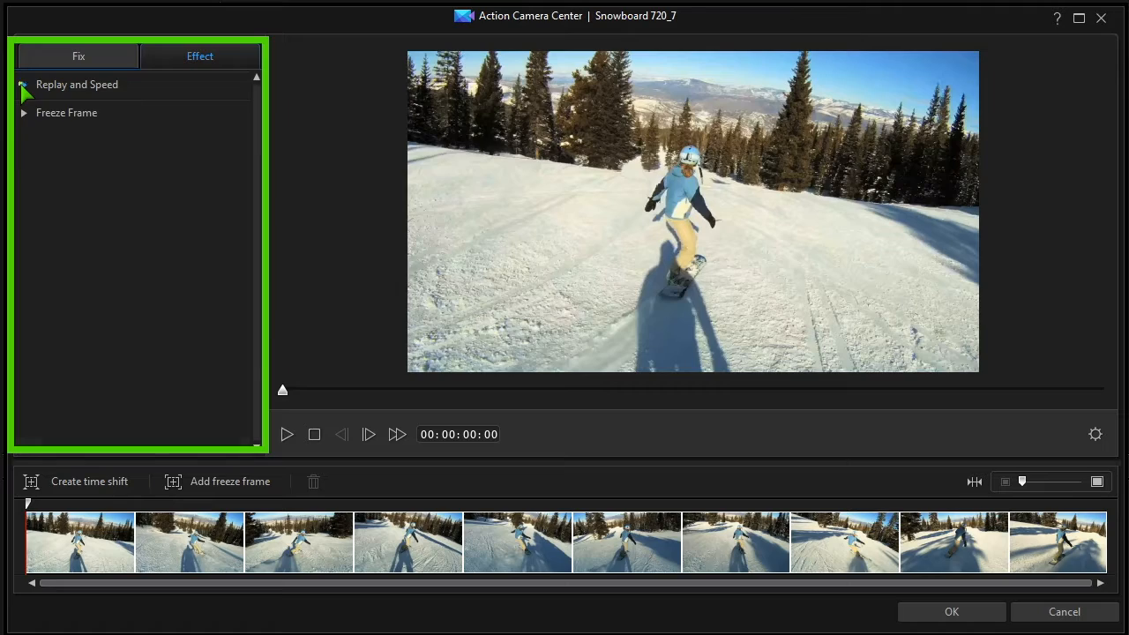
{"action": "left_click", "coordinate": [24, 113]}
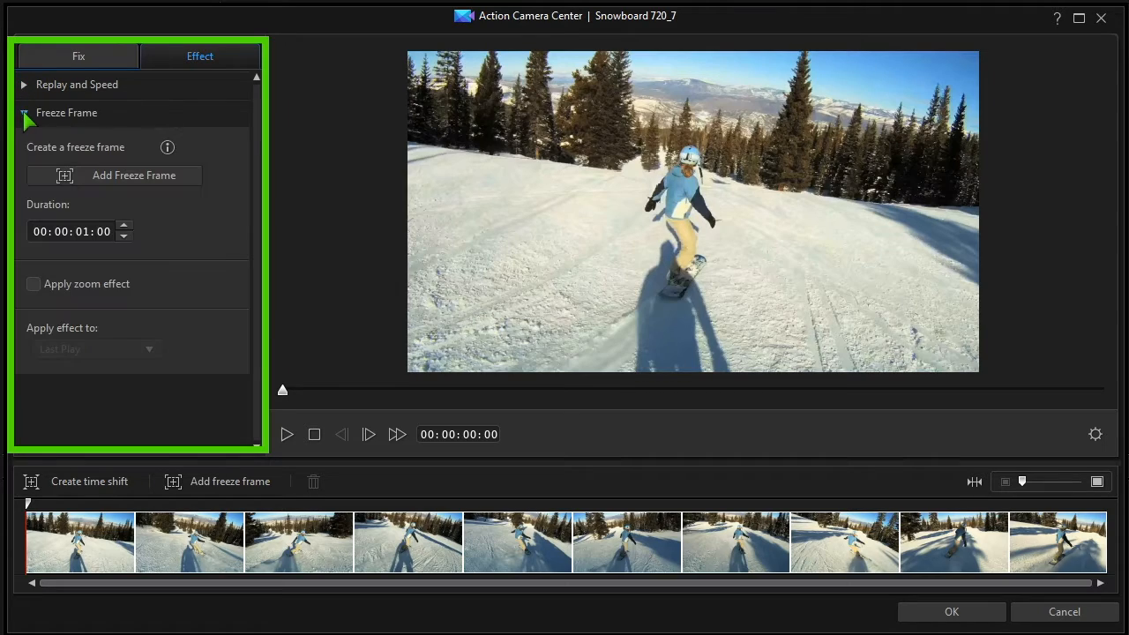
{"action": "left_click", "coordinate": [24, 113]}
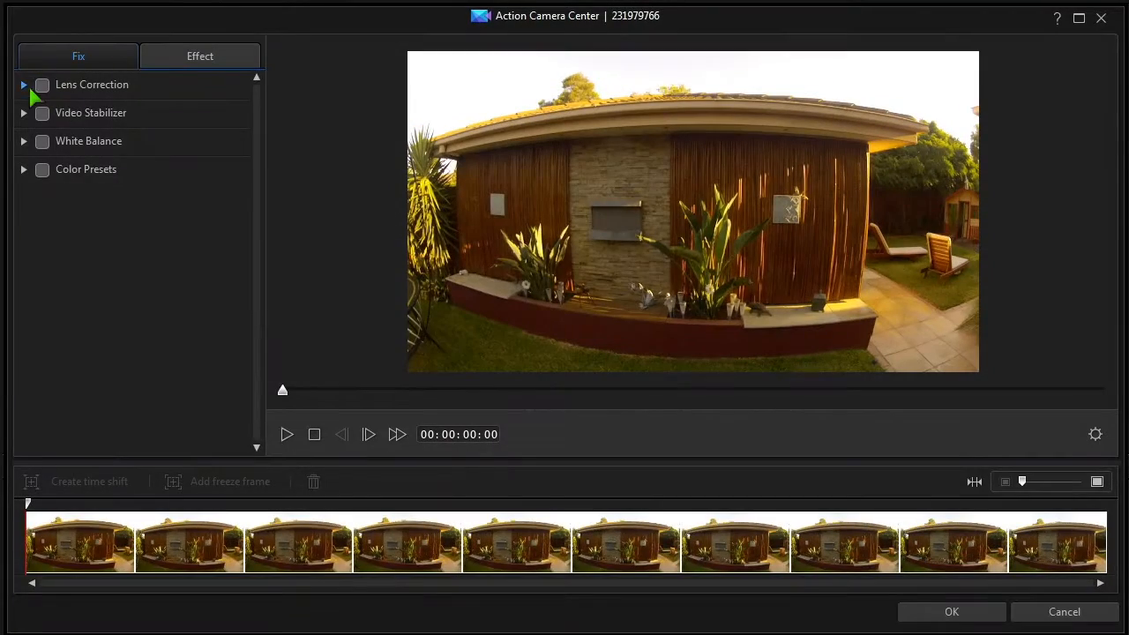
- Apply lens correction to the 231979766 clip with maker GoPro, model GoPro HERO3 (GoPro) and a fisheye distortion of -11
{"action": "left_click", "coordinate": [42, 86]}
{"action": "left_click", "coordinate": [24, 85]}
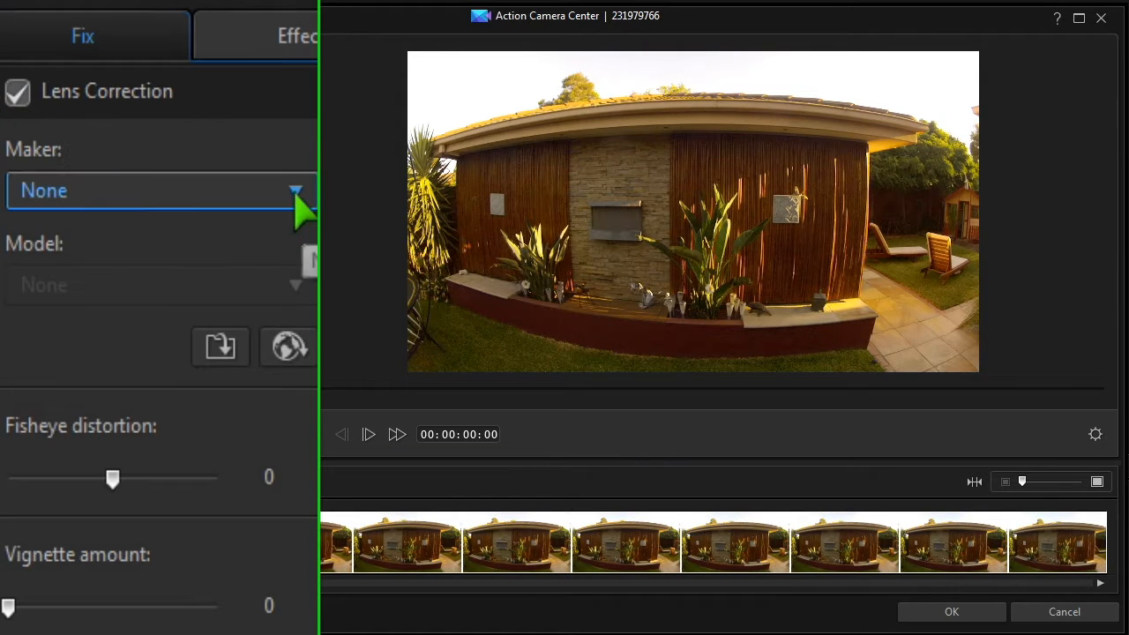
{"action": "left_click", "coordinate": [196, 135]}
{"action": "left_click", "coordinate": [86, 262]}
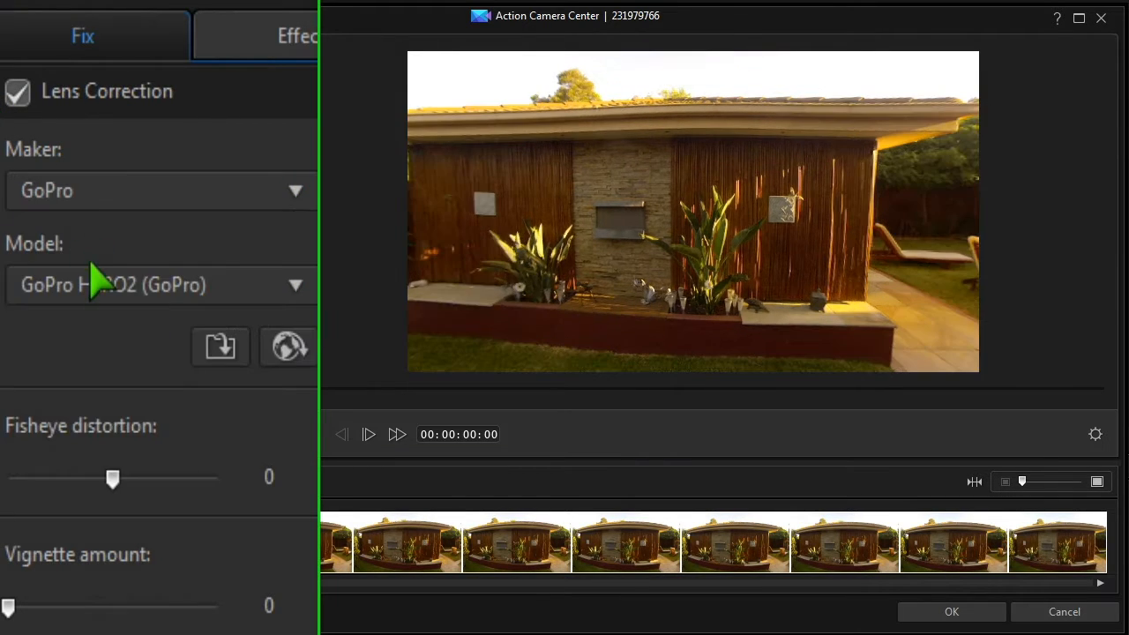
{"action": "left_click", "coordinate": [304, 300]}
{"action": "left_click", "coordinate": [122, 357]}
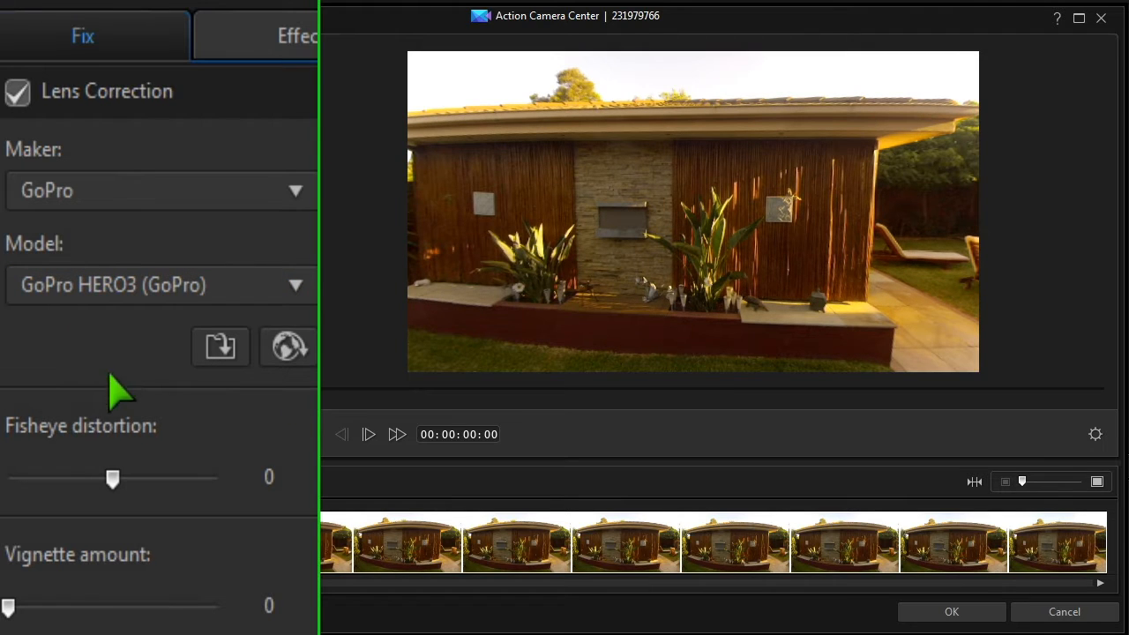
{"action": "mouse_move", "coordinate": [113, 491]}
{"action": "left_mouse_down"}
{"action": "mouse_move", "coordinate": [44, 490]}
{"action": "mouse_move", "coordinate": [104, 490]}
{"action": "left_mouse_up"}
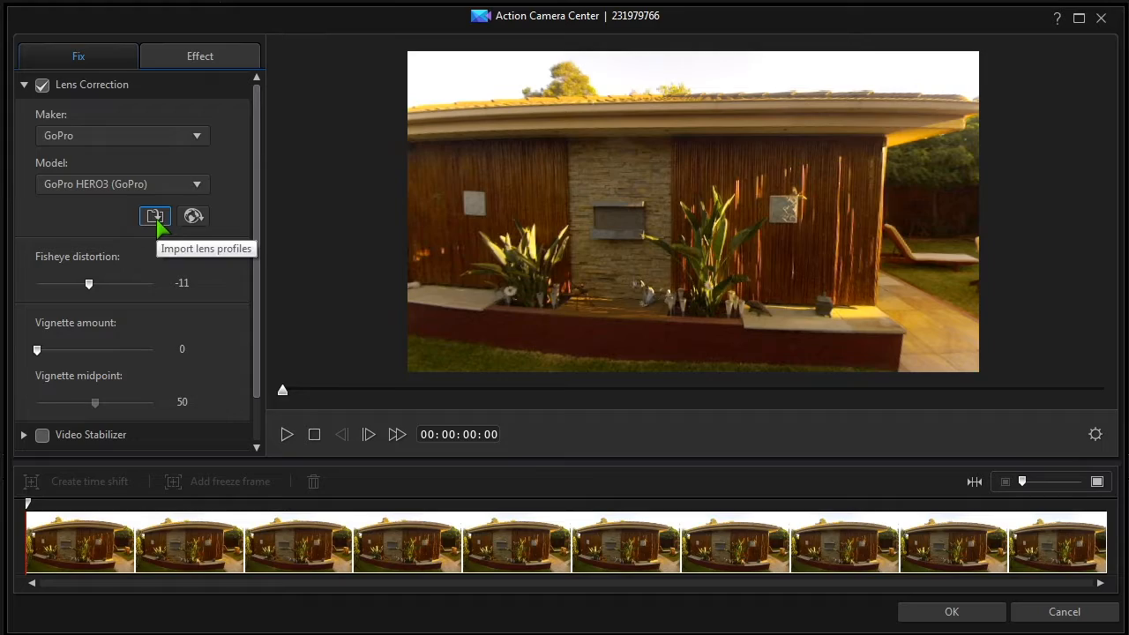
{"action": "left_click", "coordinate": [194, 219]}
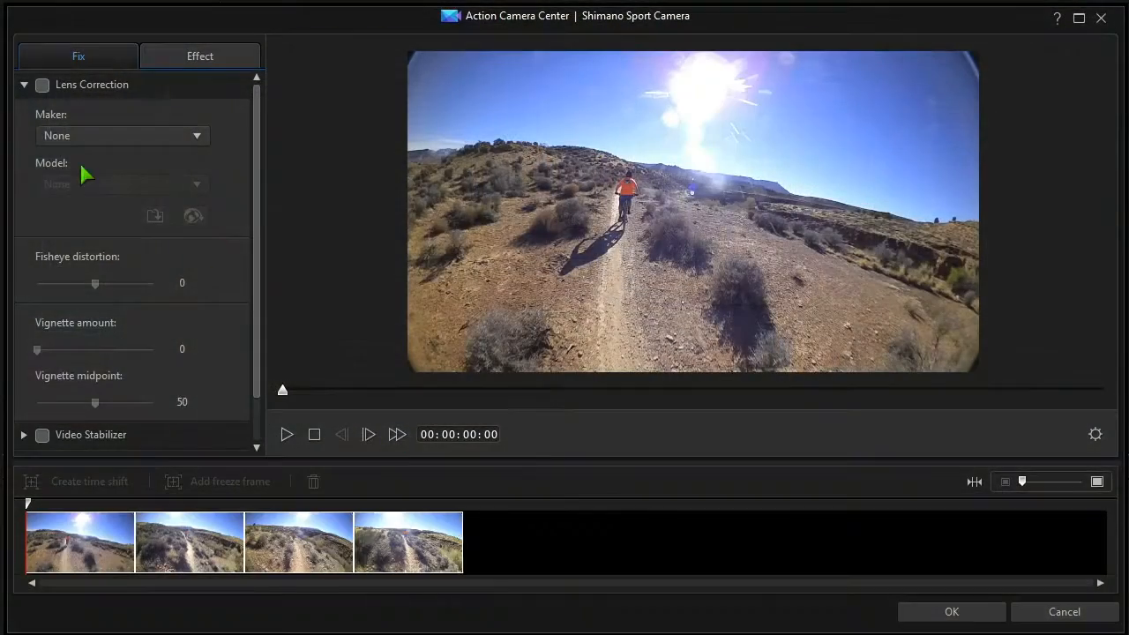
- Stabilize the Shimano Sport Camera clip with the Video Stabilizer at strength 57 and the enhanced stabilizer enabled
{"action": "left_click", "coordinate": [24, 84]}
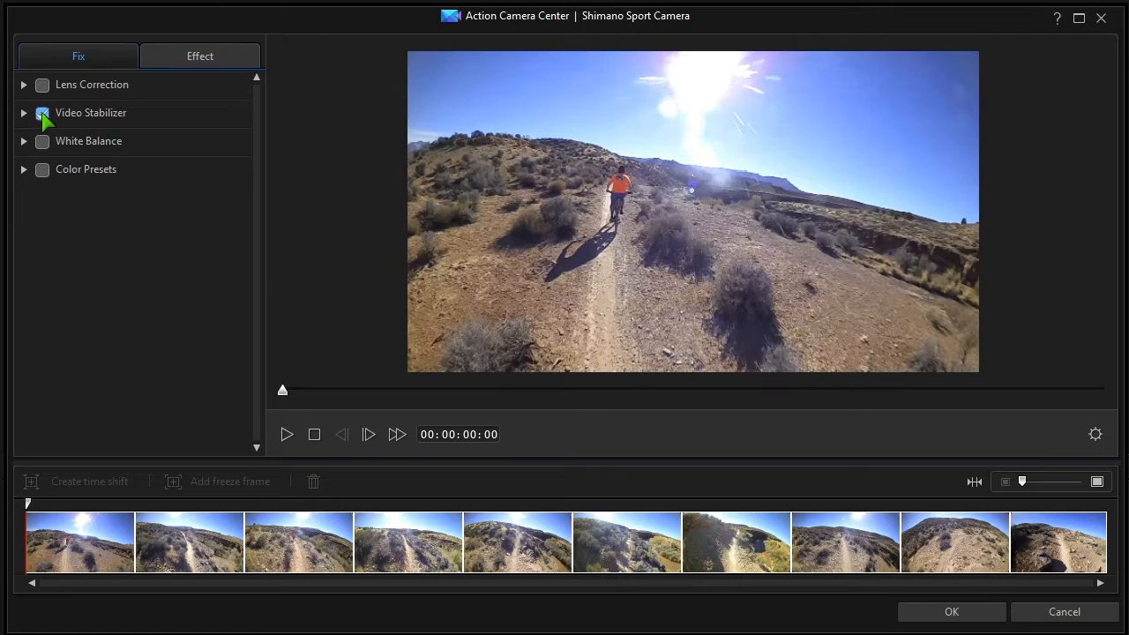
{"action": "left_click", "coordinate": [42, 113]}
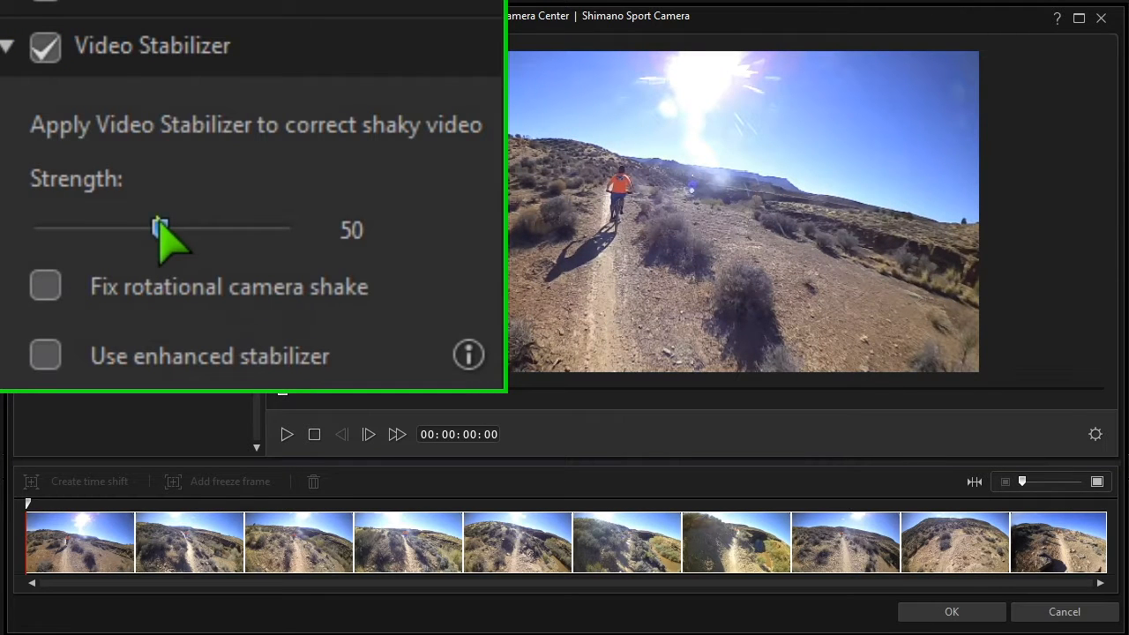
{"action": "left_click_drag", "start_coordinate": [160, 231], "coordinate": [179, 225]}
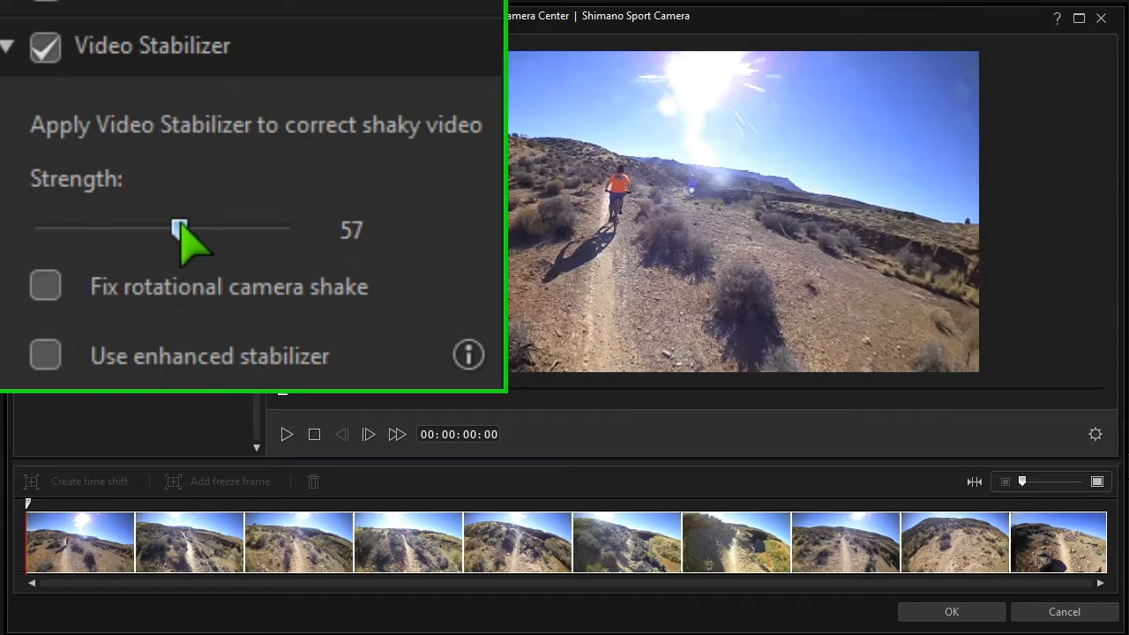
{"action": "left_click", "coordinate": [46, 355]}
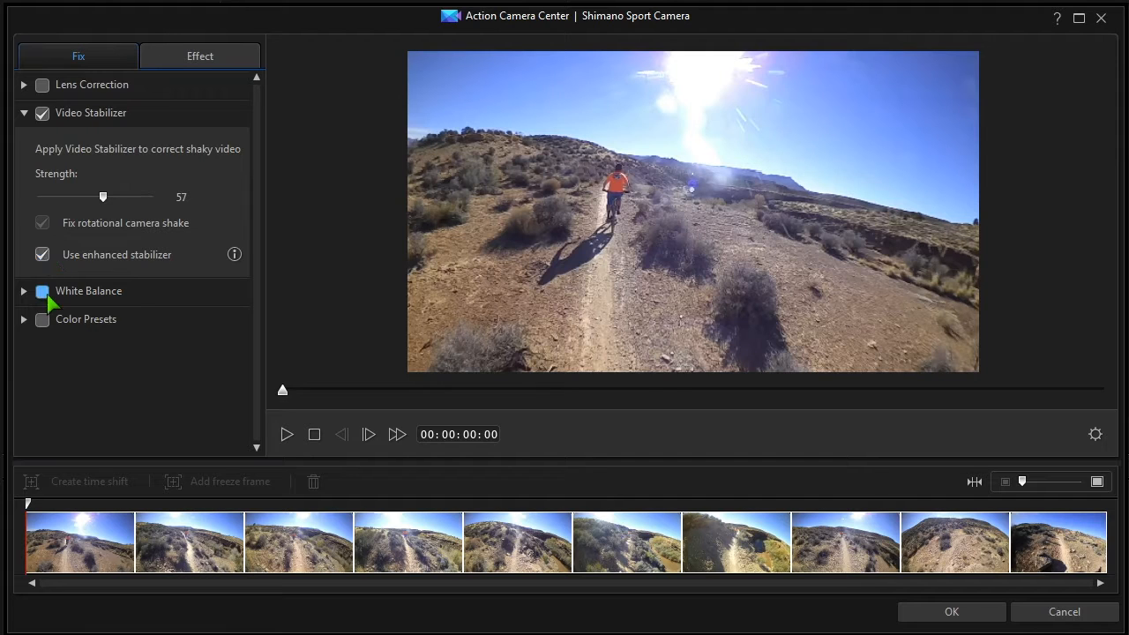
- Examine the White Balance and Color Presets options for the Shimano Sport Camera clip
{"action": "left_click", "coordinate": [24, 292]}
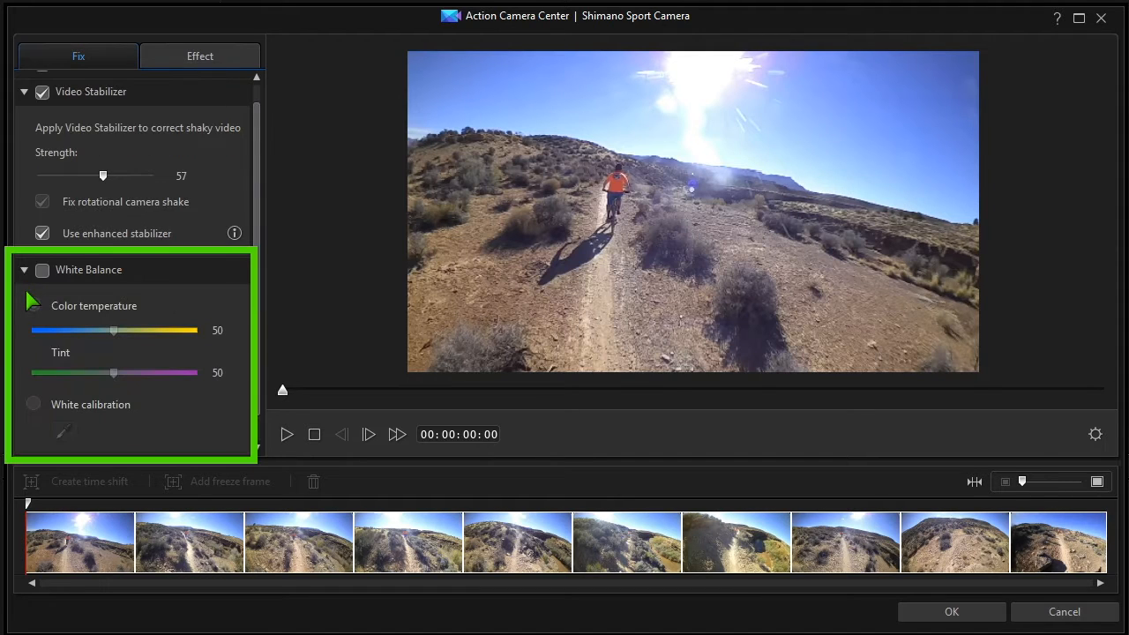
{"action": "left_click", "coordinate": [25, 271]}
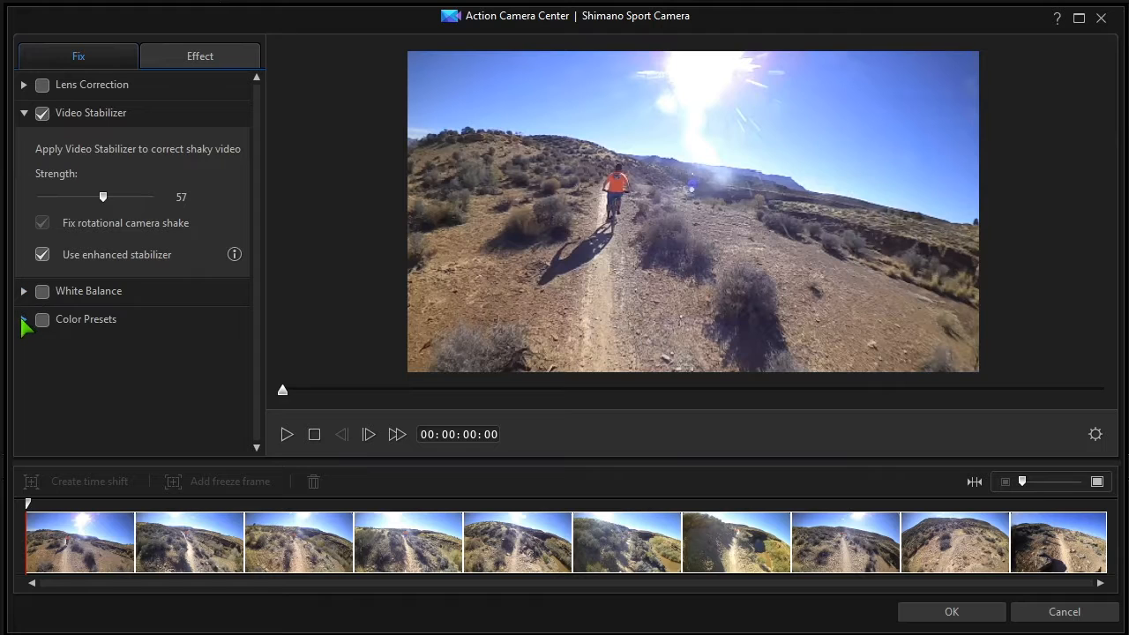
{"action": "left_click", "coordinate": [24, 320]}
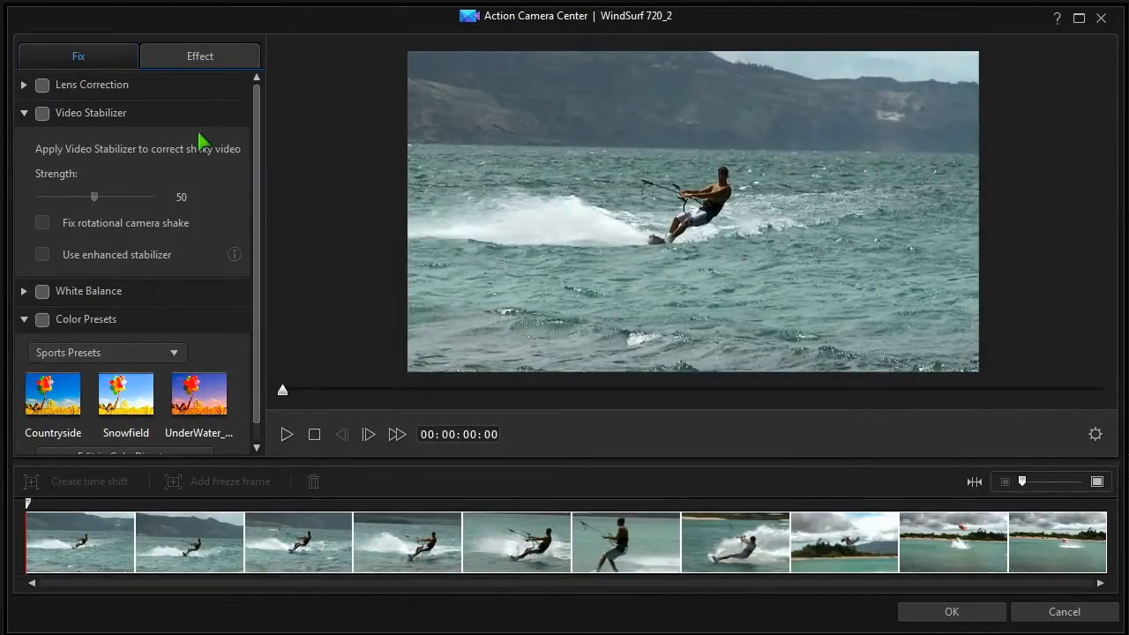
- Show the Replay and Speed effect settings for the WindSurf clip, preview it and place the playhead at 00:00:05:23
{"action": "left_click", "coordinate": [199, 56]}
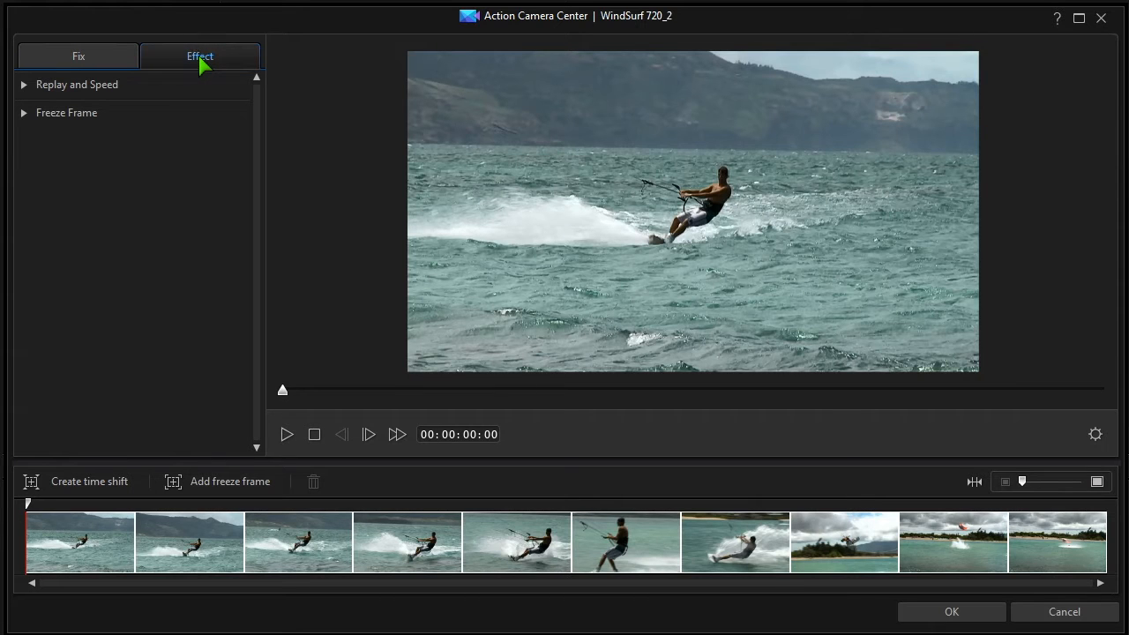
{"action": "left_click", "coordinate": [25, 85]}
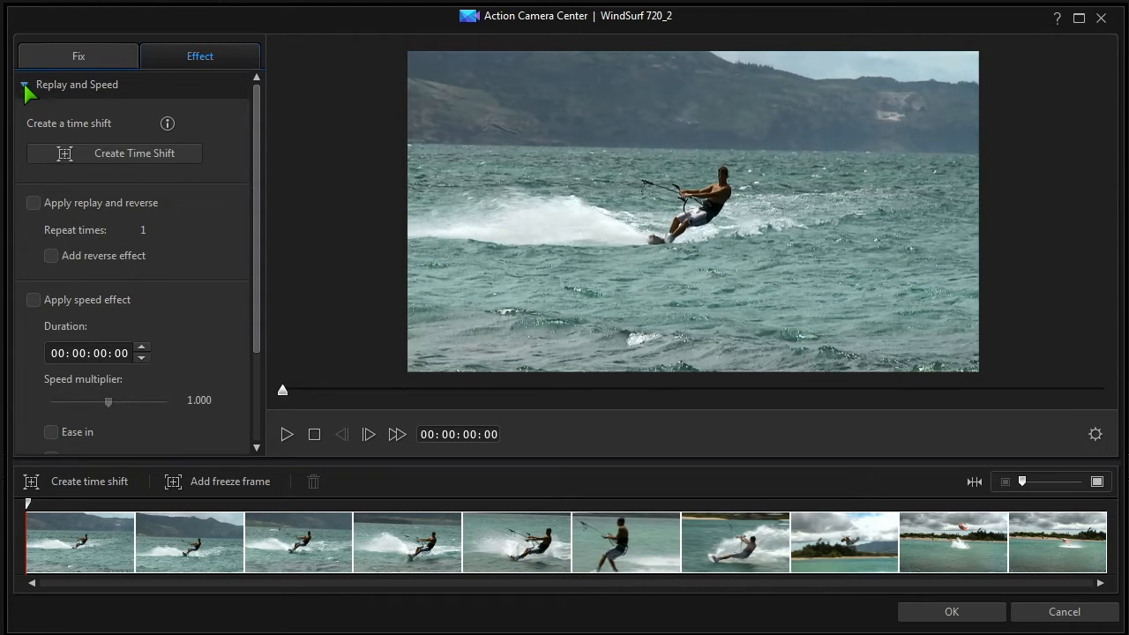
{"action": "left_click", "coordinate": [287, 435]}
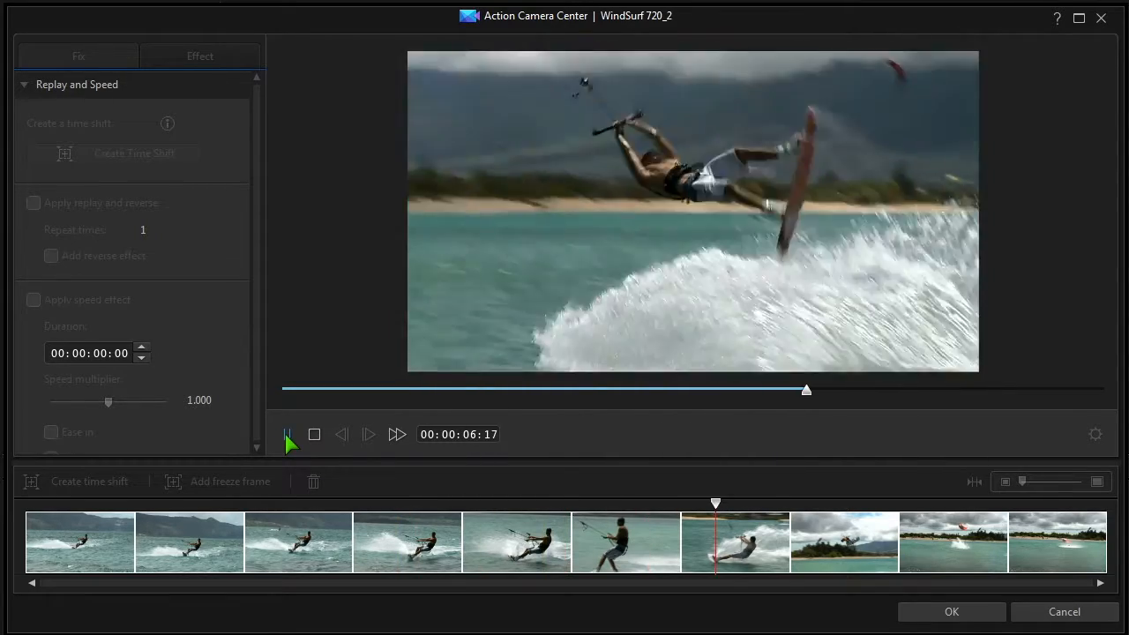
{"action": "left_click", "coordinate": [287, 435]}
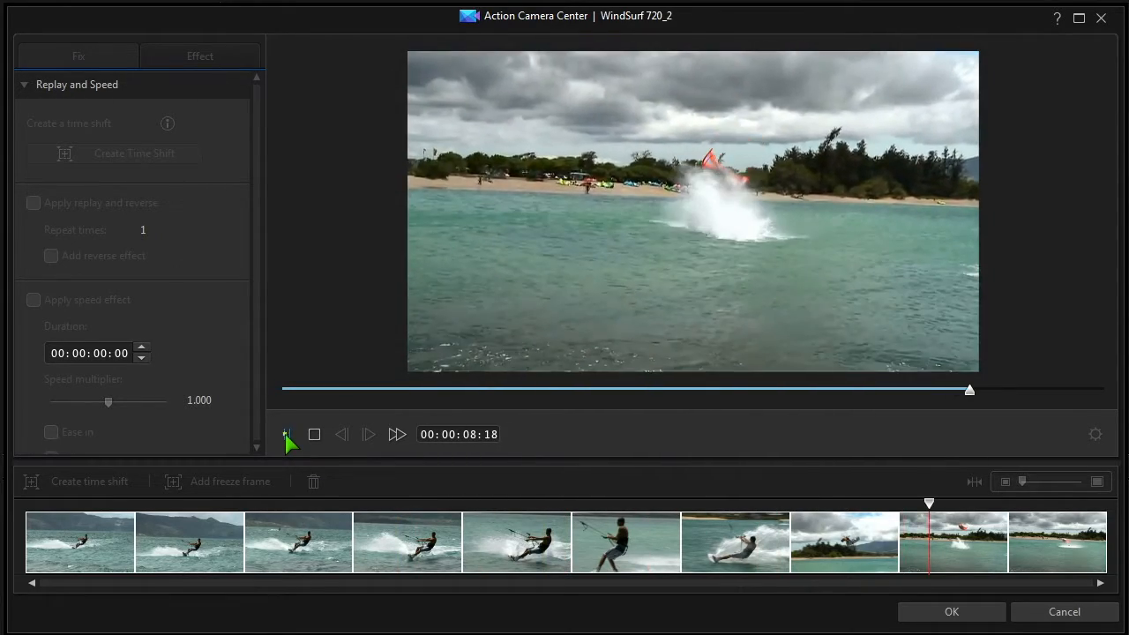
{"action": "left_click", "coordinate": [633, 504]}
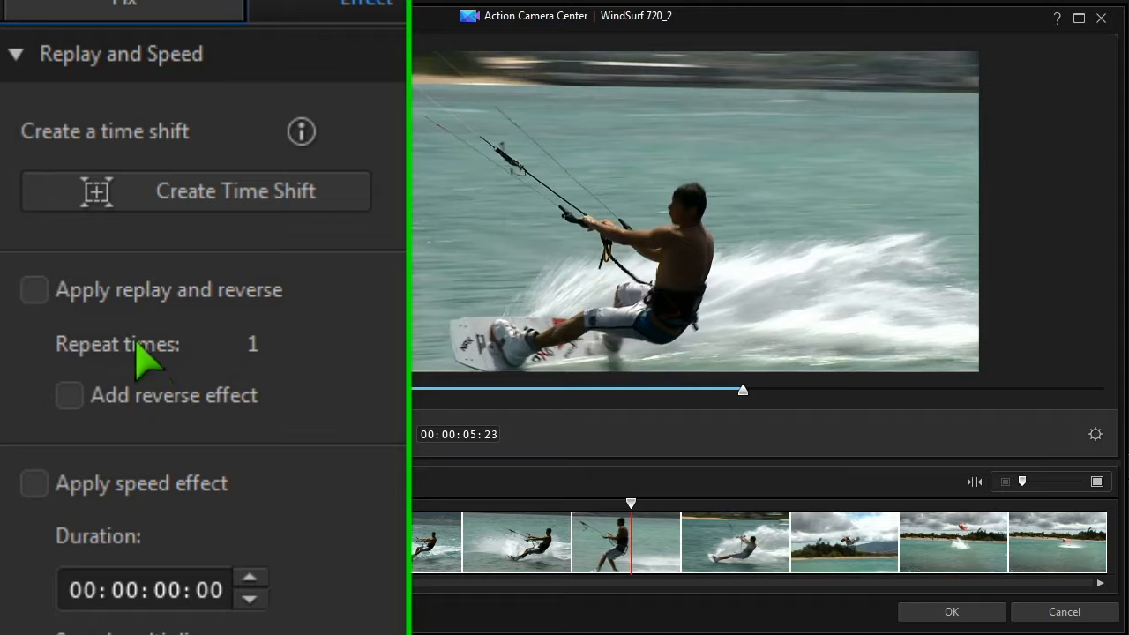
- Create a time shift at the playhead in the WindSurf clip and extend its end to a duration of 00:00:02:06
{"action": "left_click", "coordinate": [130, 201]}
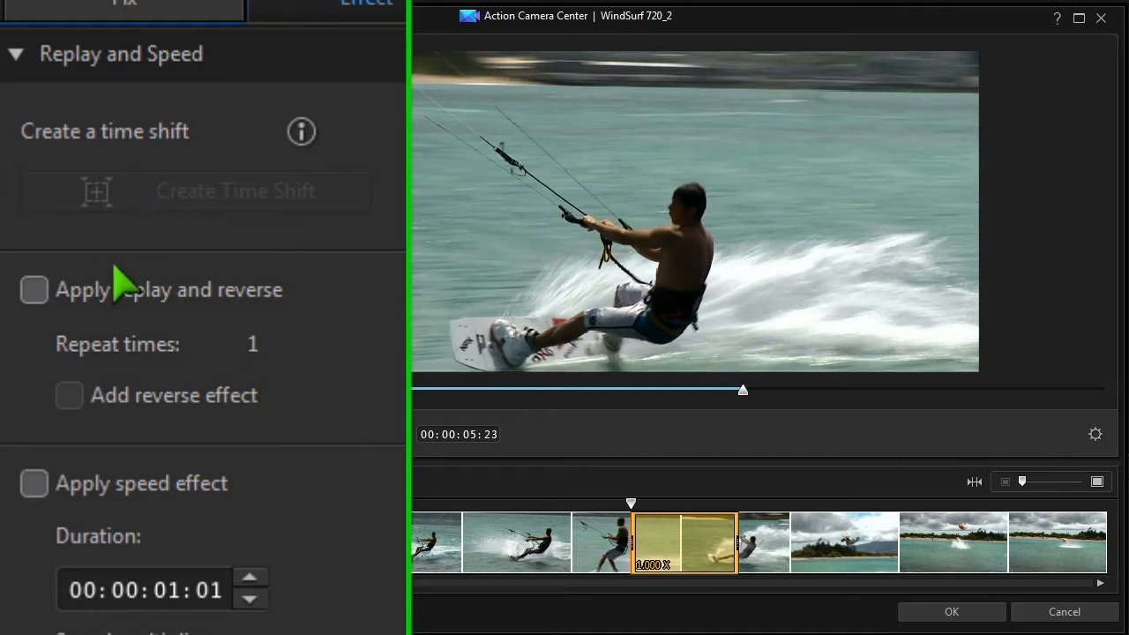
{"action": "left_click", "coordinate": [738, 552]}
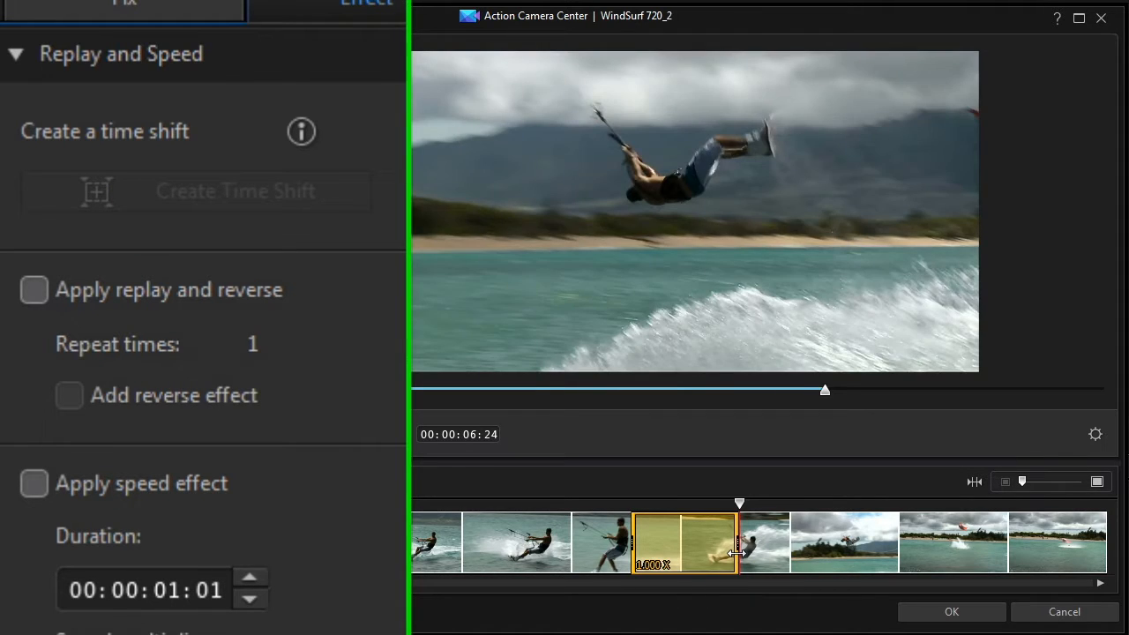
{"action": "left_click_drag", "start_coordinate": [736, 553], "coordinate": [858, 551]}
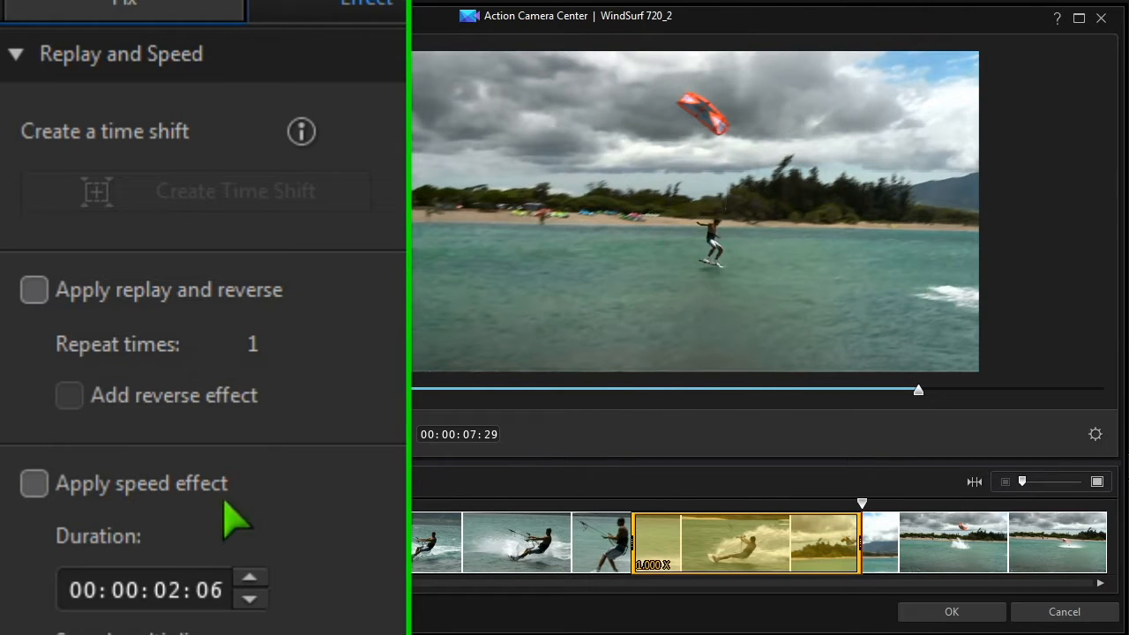
- Apply a speed effect to the time shift segment and set its duration to 00:00:06:06
{"action": "scroll", "coordinate": [203, 326], "scroll_direction": "down", "scroll_amount": 5}
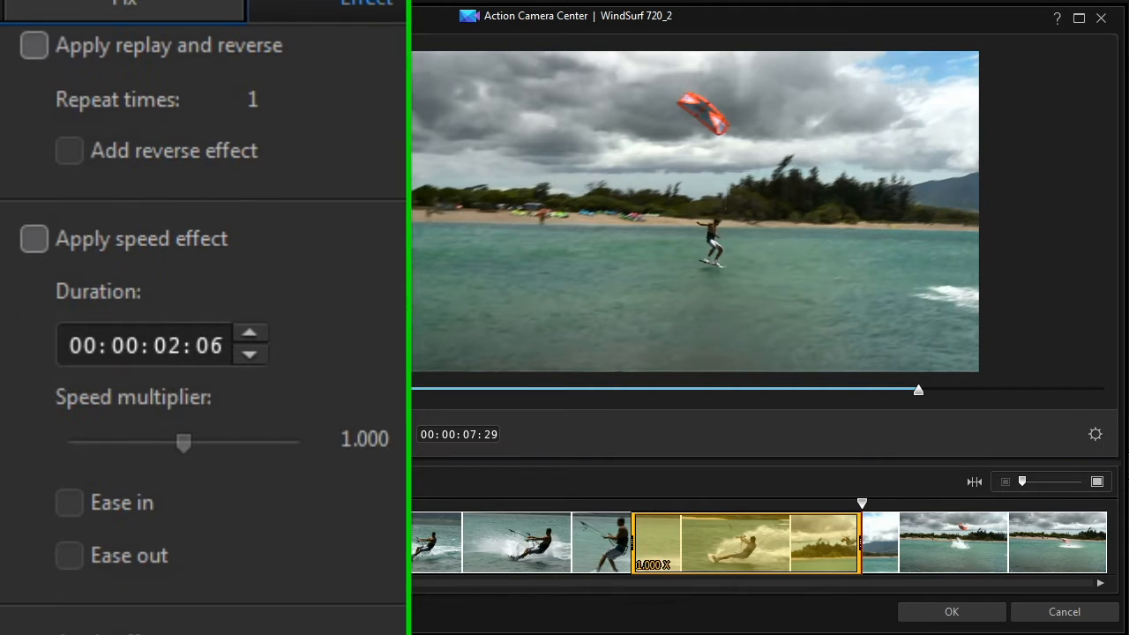
{"action": "left_click", "coordinate": [35, 240]}
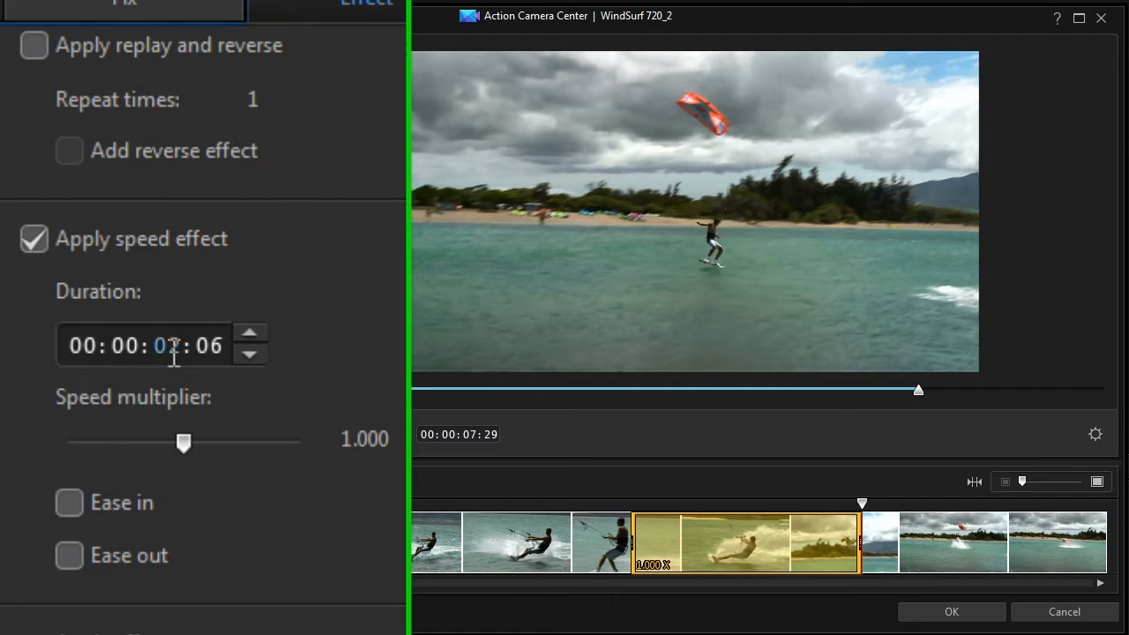
{"action": "type", "text": "20"}
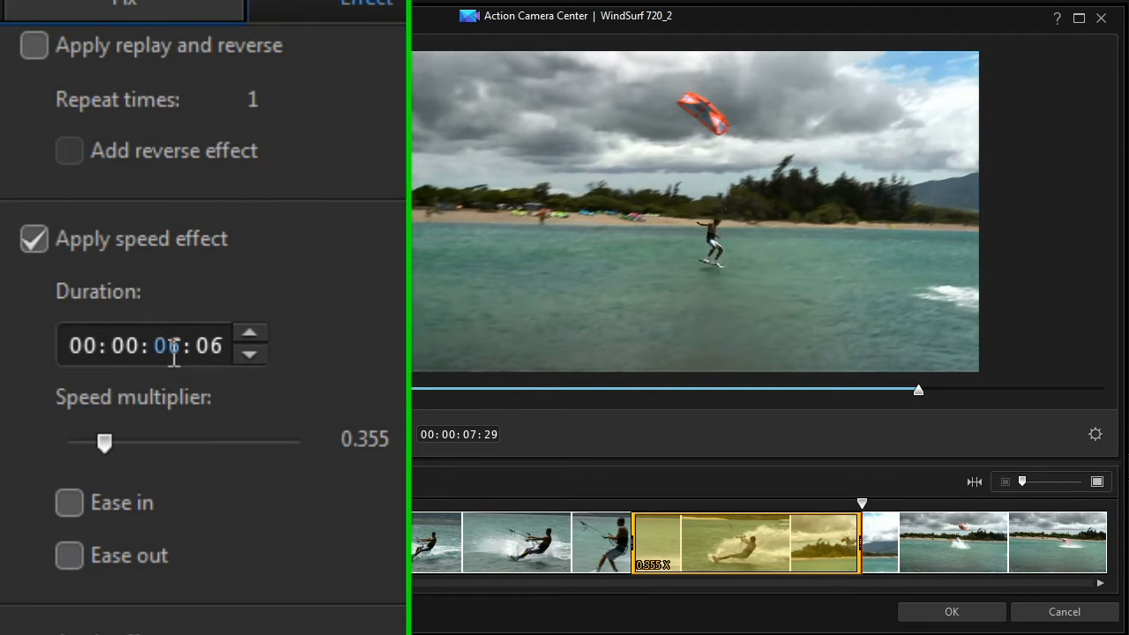
- Turn on Ease in and Ease out for the time shift segment's speed effect and preview it from 00:00:05:07
{"action": "left_click", "coordinate": [754, 551]}
{"action": "left_click", "coordinate": [70, 502]}
{"action": "left_click", "coordinate": [69, 556]}
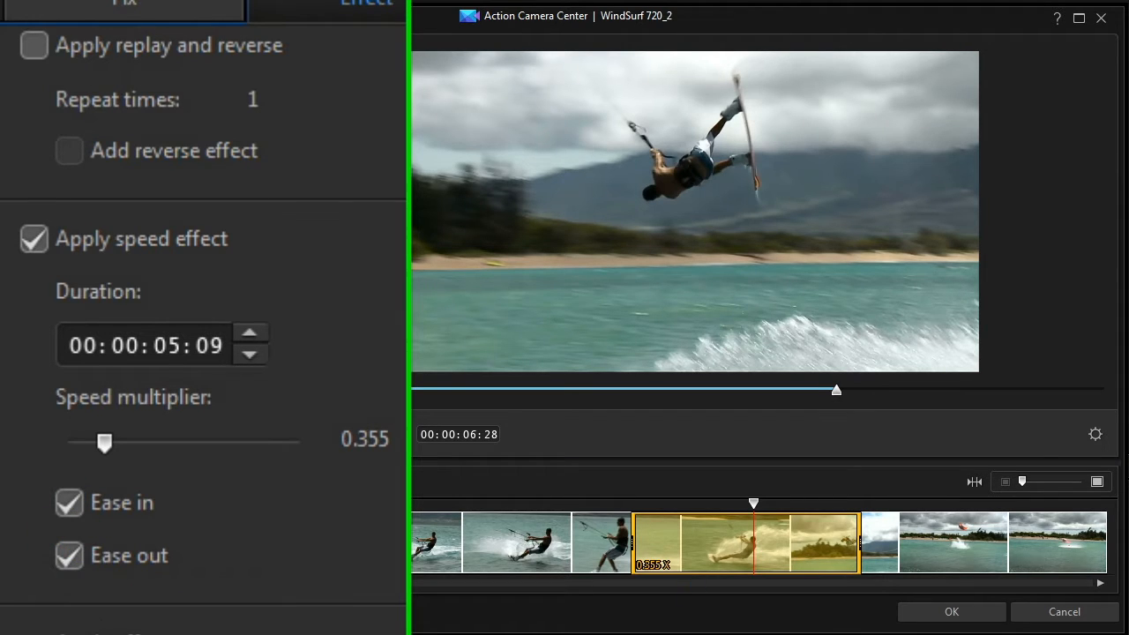
{"action": "left_click", "coordinate": [576, 517]}
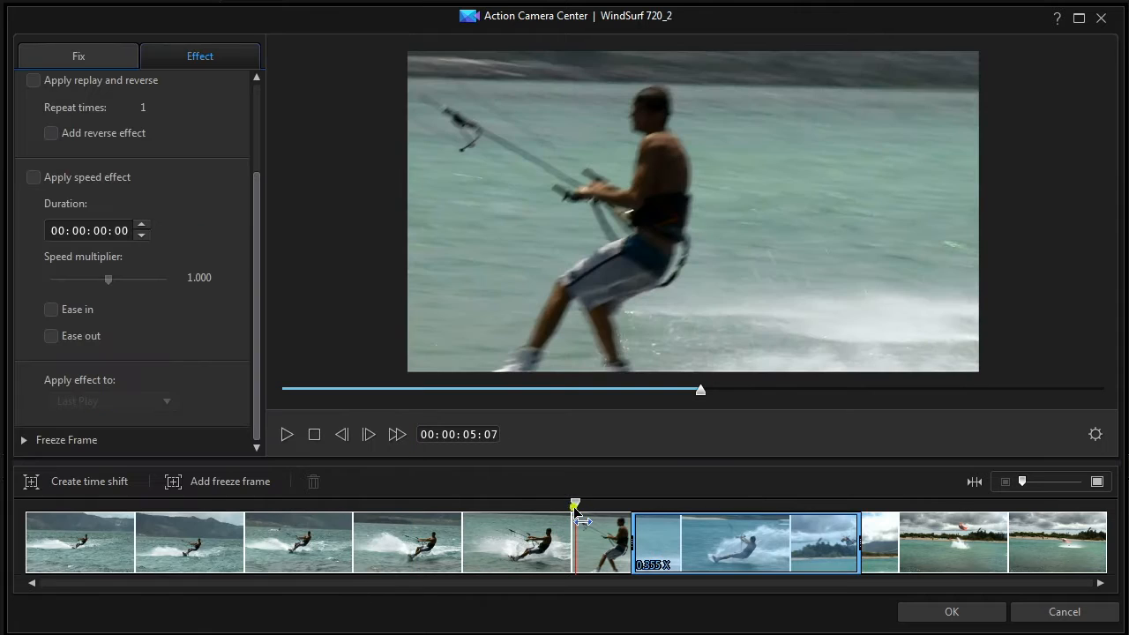
{"action": "left_click", "coordinate": [291, 435]}
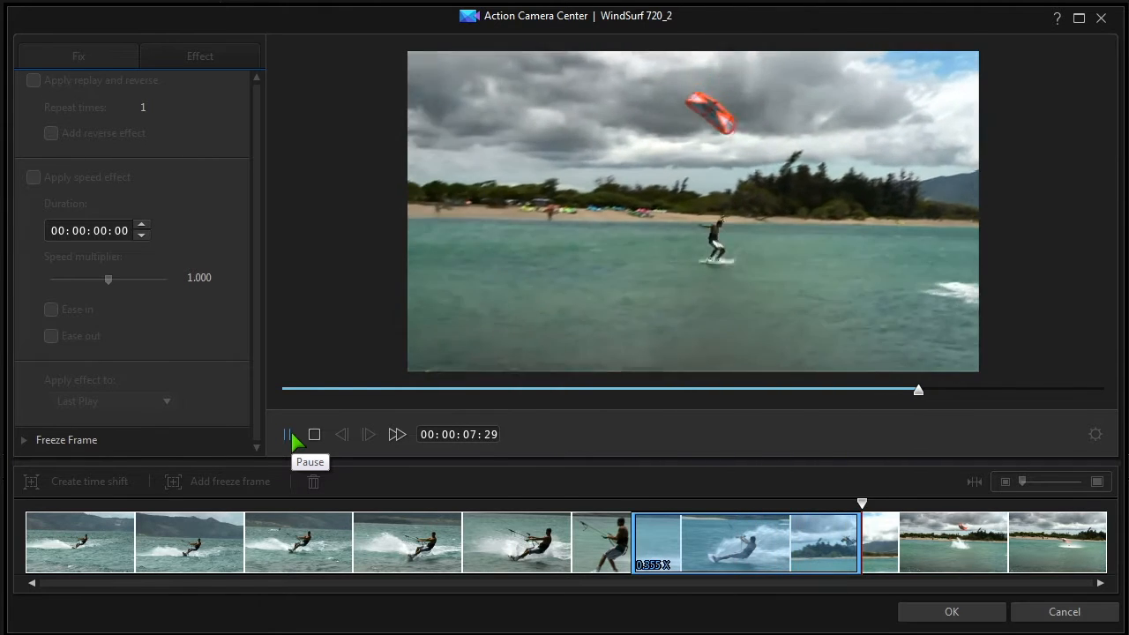
{"action": "left_click", "coordinate": [291, 435]}
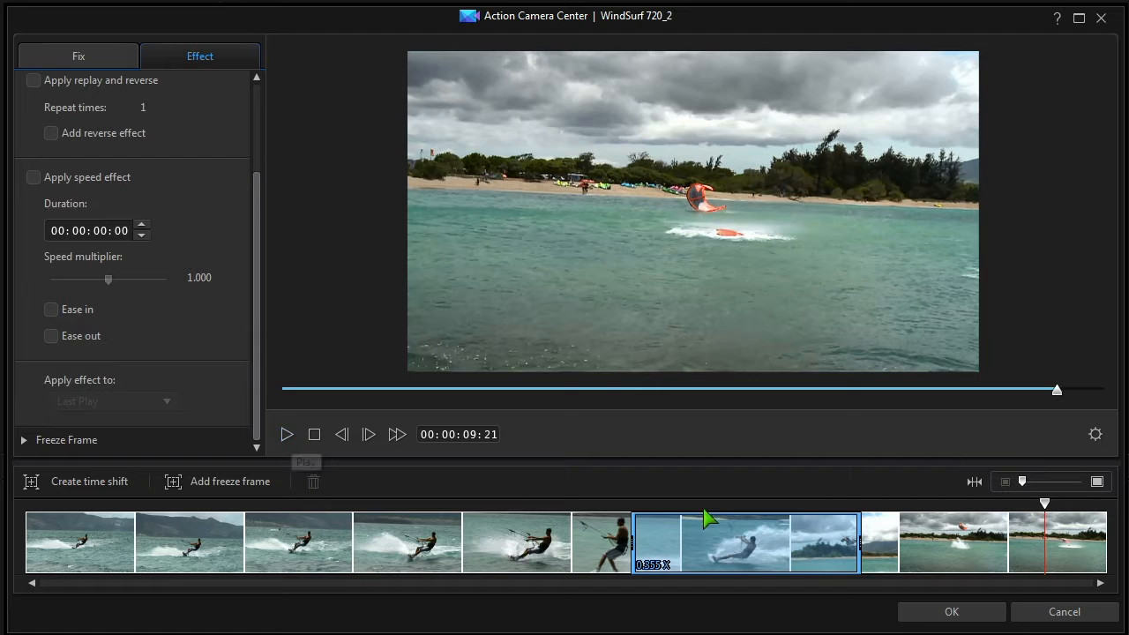
- Apply replay and reverse to the time shift segment with one repeat and preview it from 00:00:04:25
{"action": "left_click", "coordinate": [773, 545]}
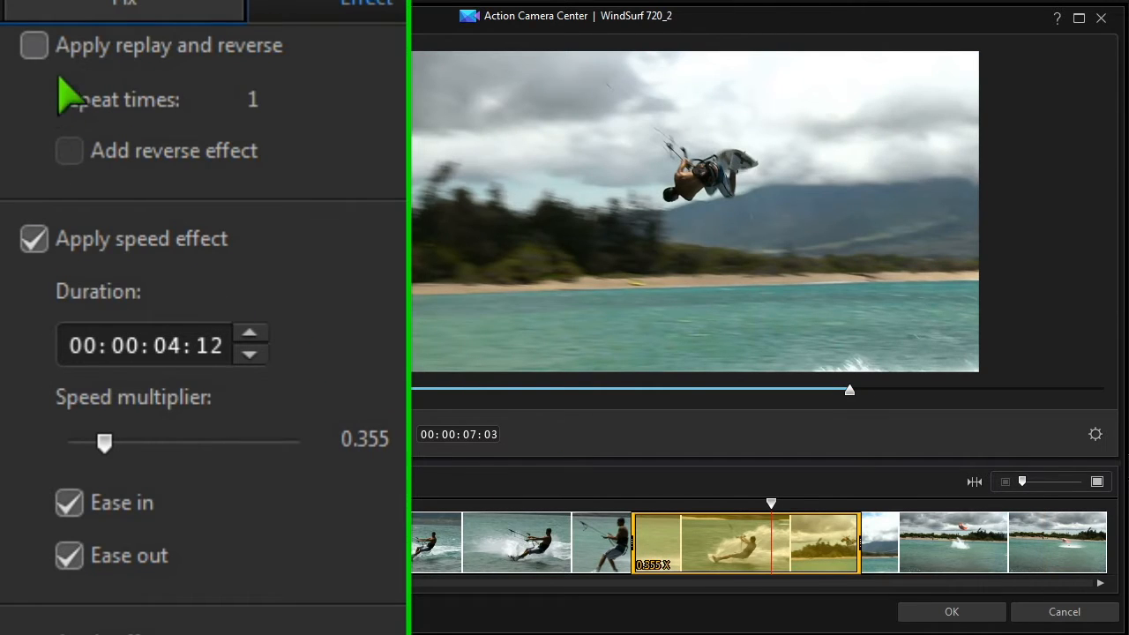
{"action": "left_click", "coordinate": [33, 45]}
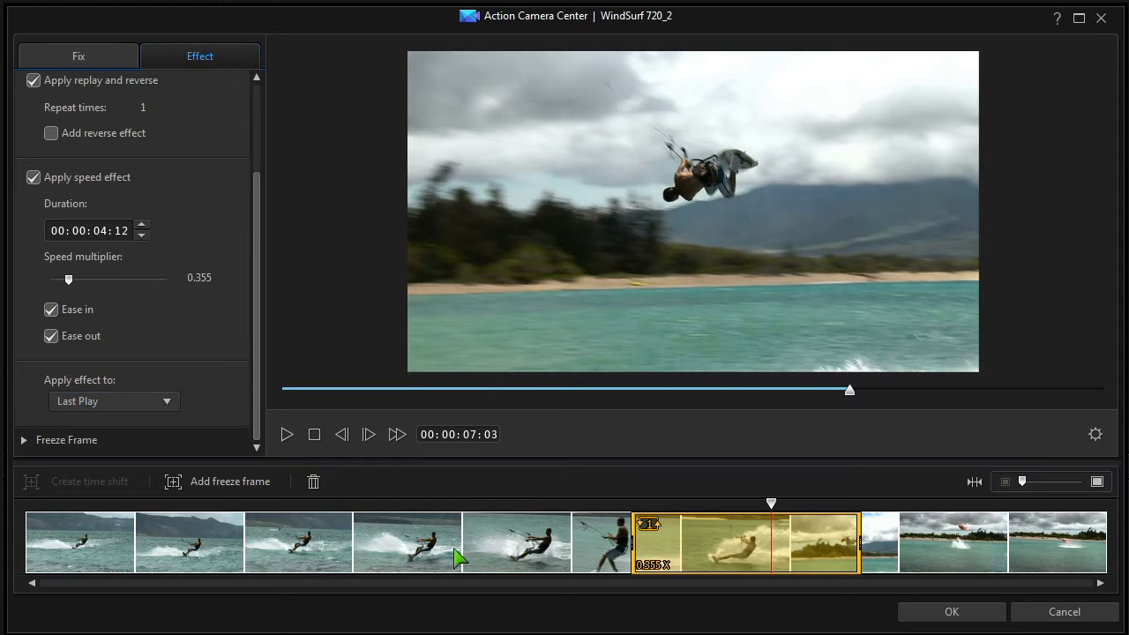
{"action": "left_click", "coordinate": [534, 506]}
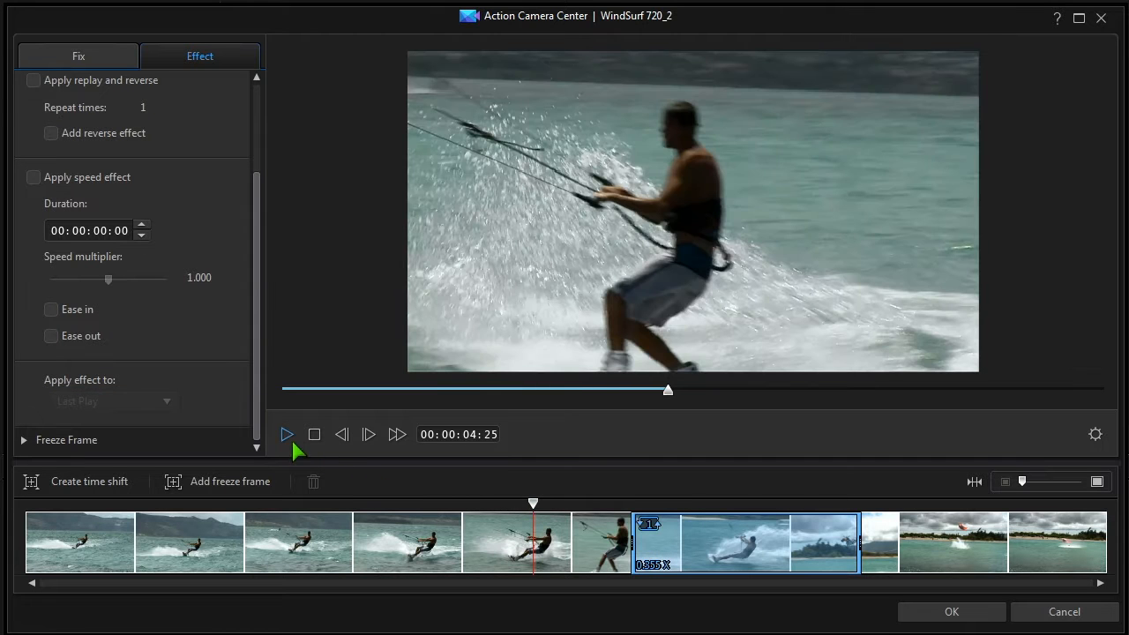
{"action": "left_click", "coordinate": [287, 434]}
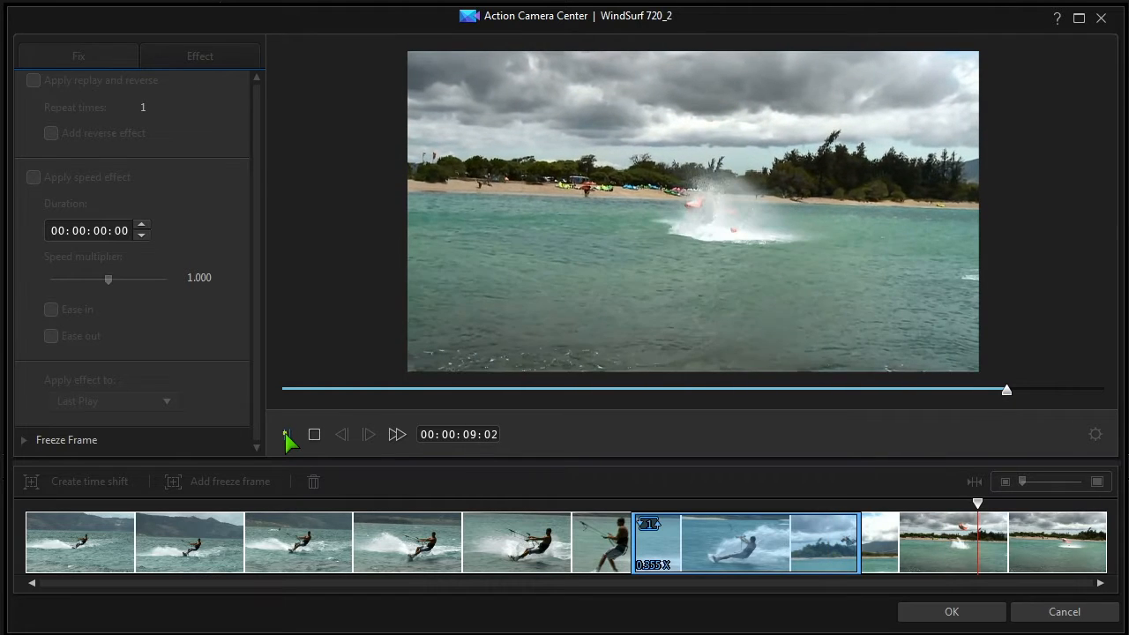
{"action": "left_click", "coordinate": [285, 434]}
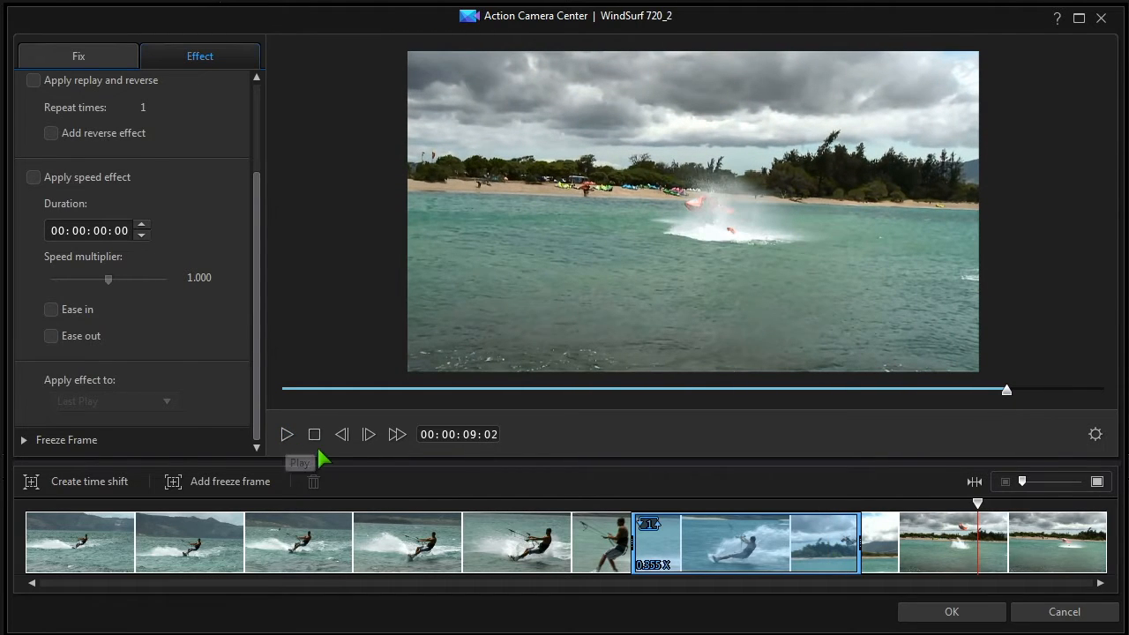
- Add the reverse effect to the time shift segment and set its speed effect to a 00:00:06:12 duration applied to Last Play
{"action": "left_click", "coordinate": [736, 549]}
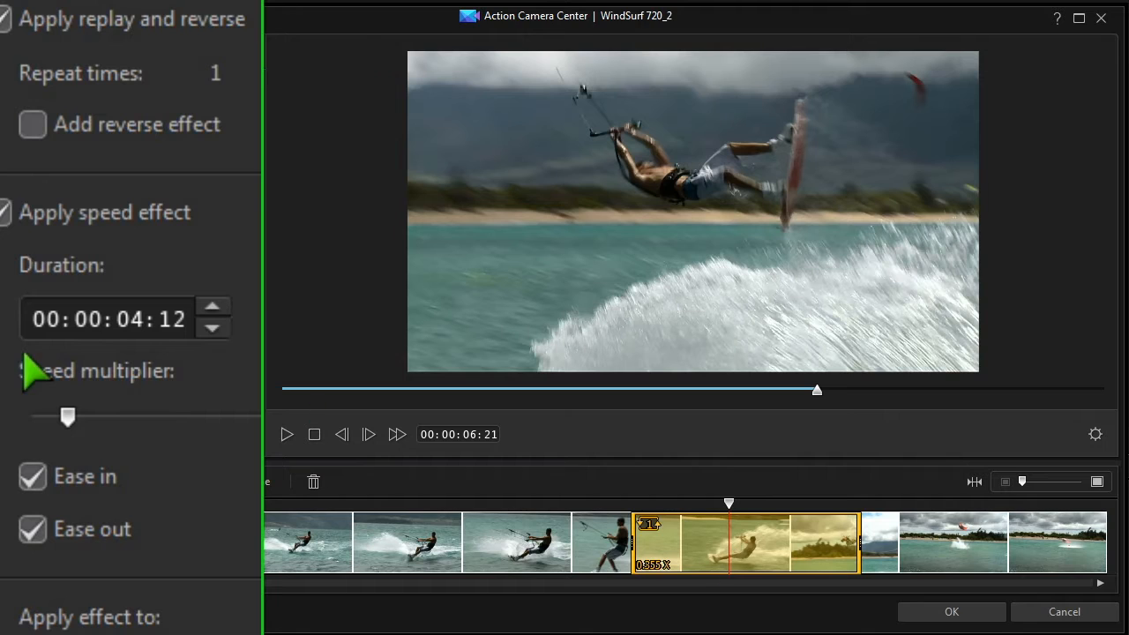
{"action": "left_click", "coordinate": [37, 130]}
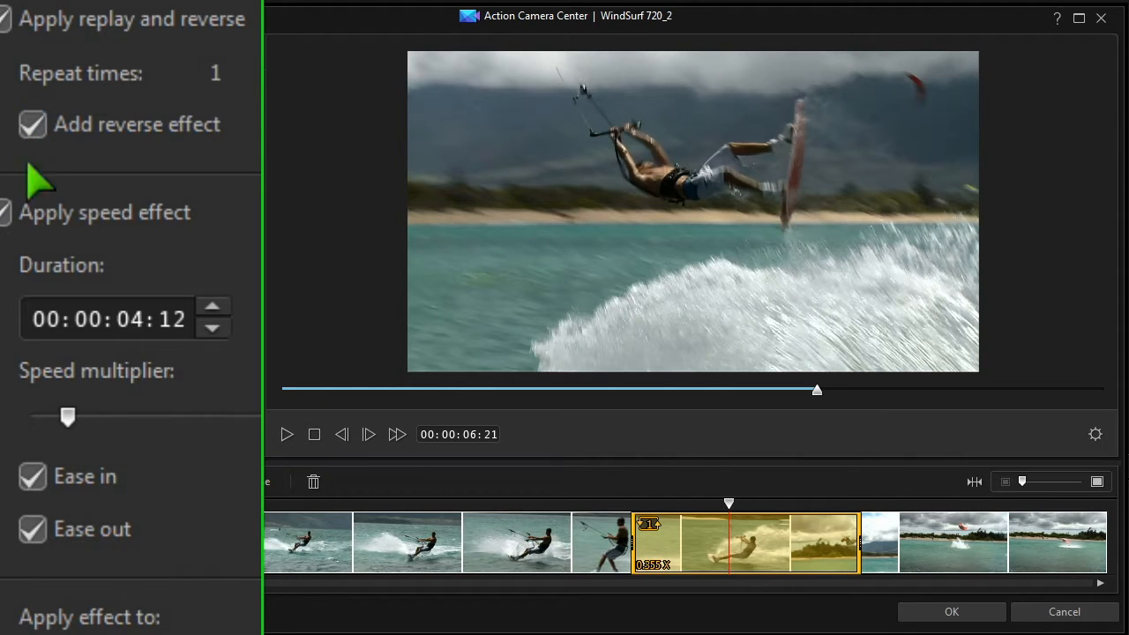
{"action": "scroll", "coordinate": [137, 319], "scroll_direction": "up", "scroll_amount": 2}
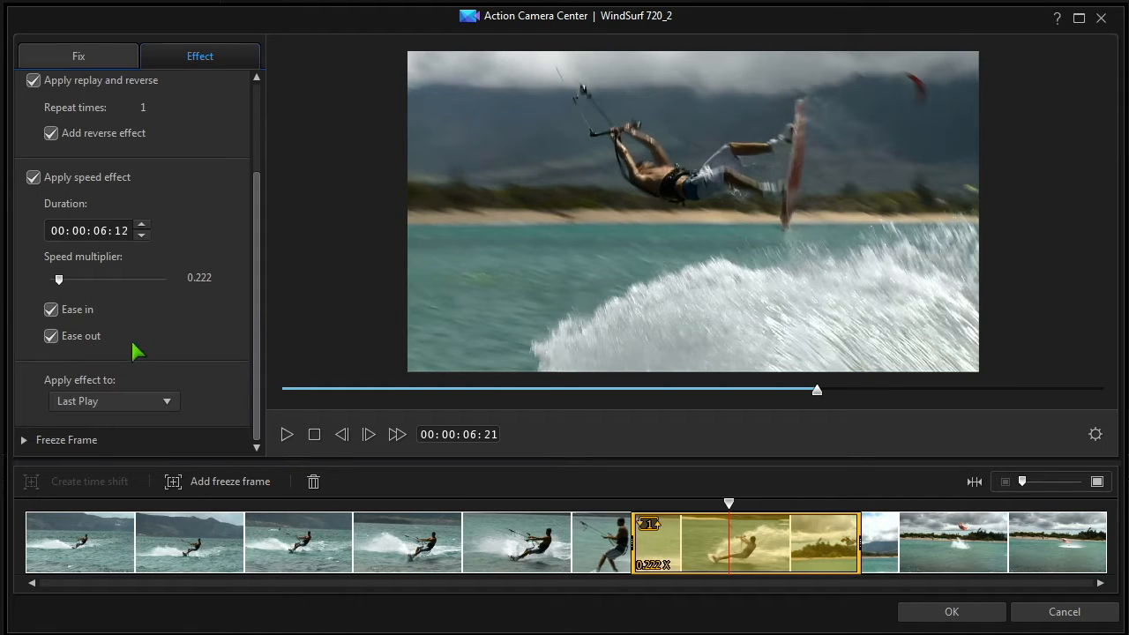
{"action": "left_click", "coordinate": [165, 404]}
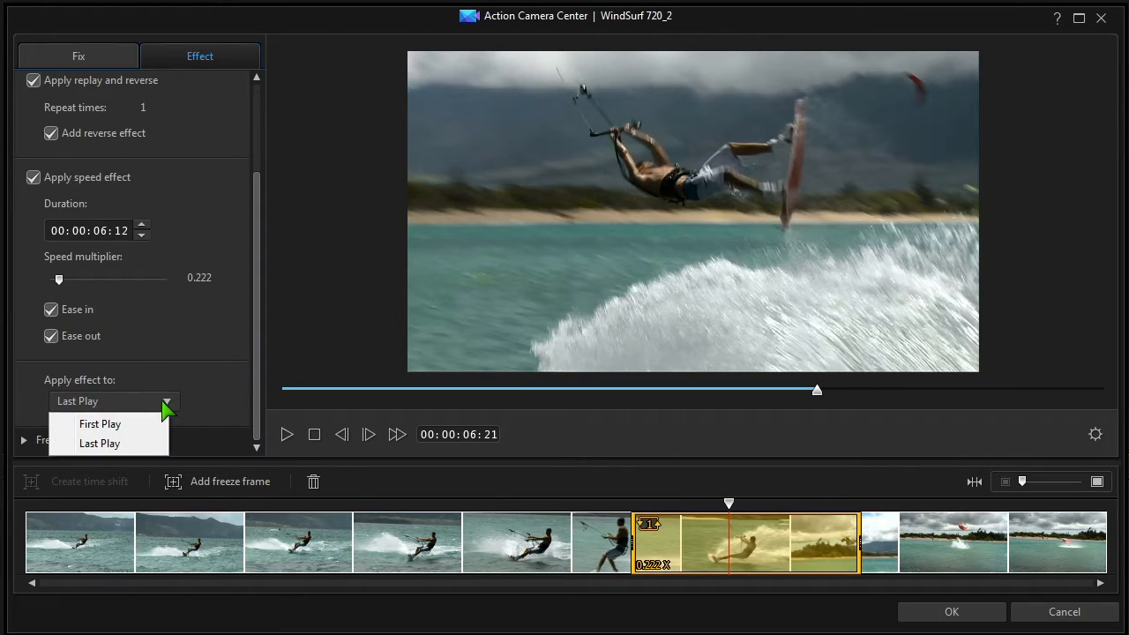
{"action": "left_click", "coordinate": [139, 444]}
- Preview the replay, reverse and slow-motion effects in the WindSurf clip from 00:00:04:23
{"action": "left_click", "coordinate": [526, 502]}
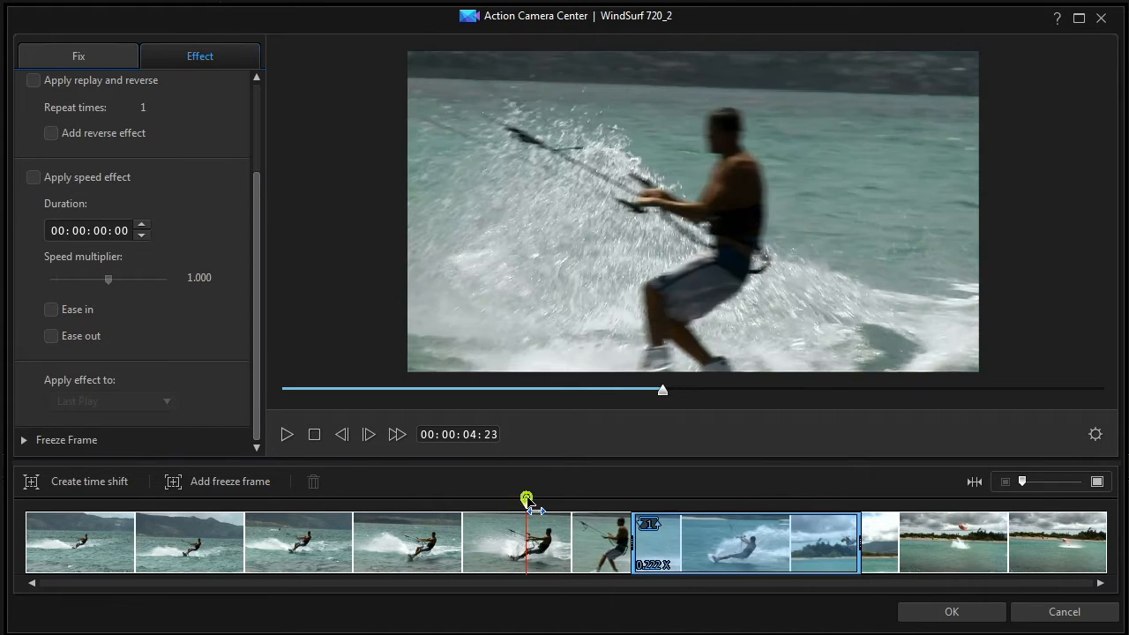
{"action": "left_click", "coordinate": [286, 434]}
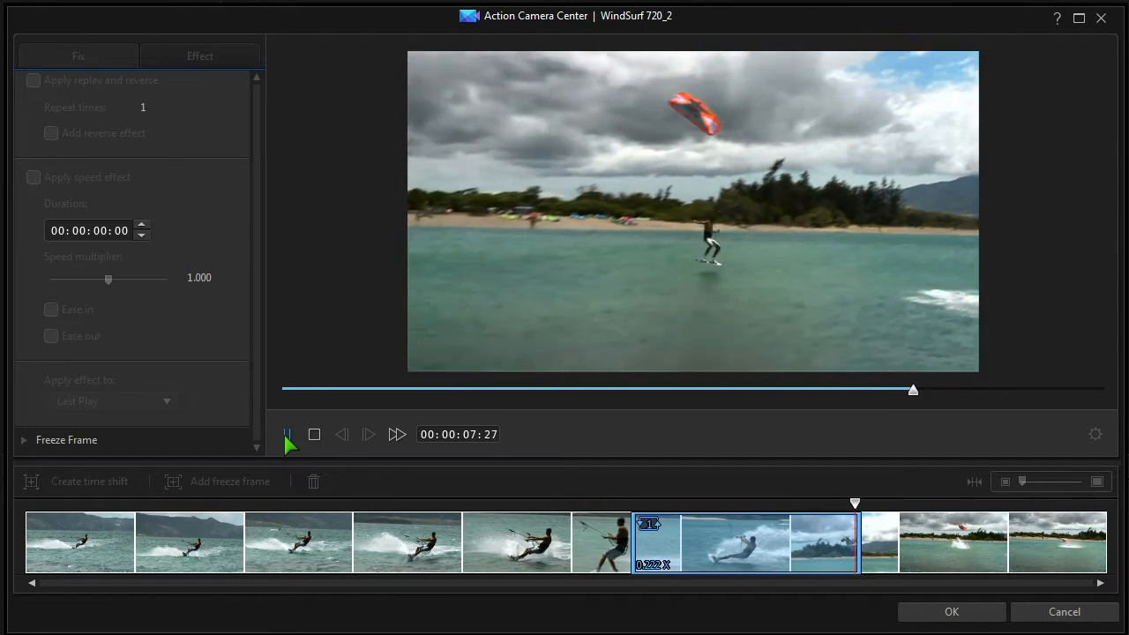
{"action": "left_click", "coordinate": [288, 435]}
{"action": "left_click", "coordinate": [922, 556]}
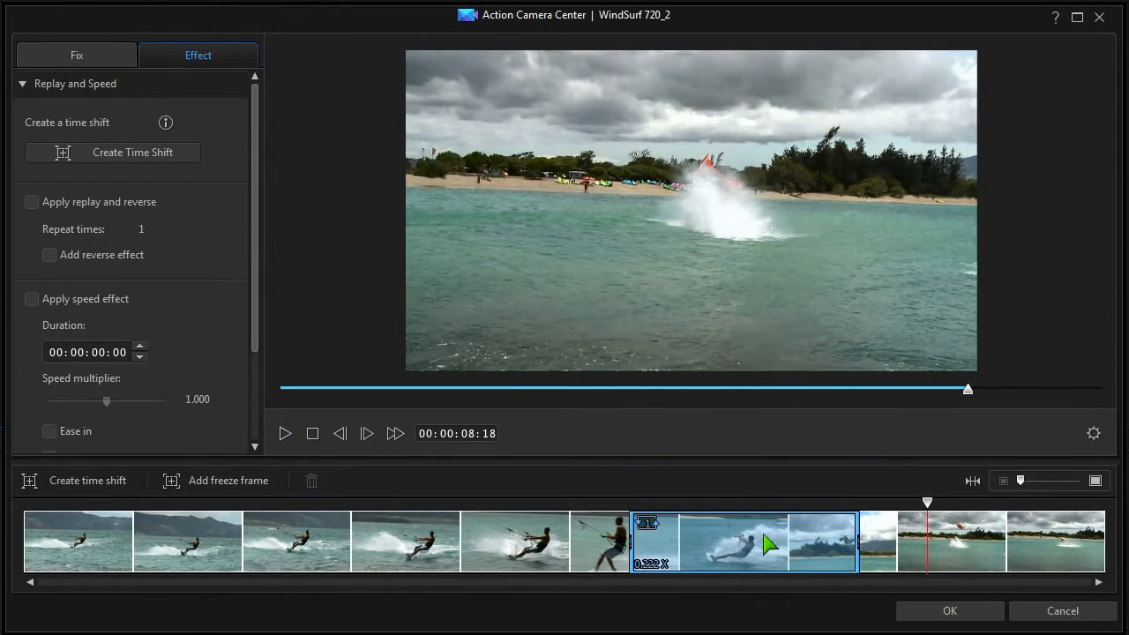
- Turn off replay and reverse for the time shift segment and add a freeze frame at 00:00:06:25
{"action": "left_click", "coordinate": [745, 506]}
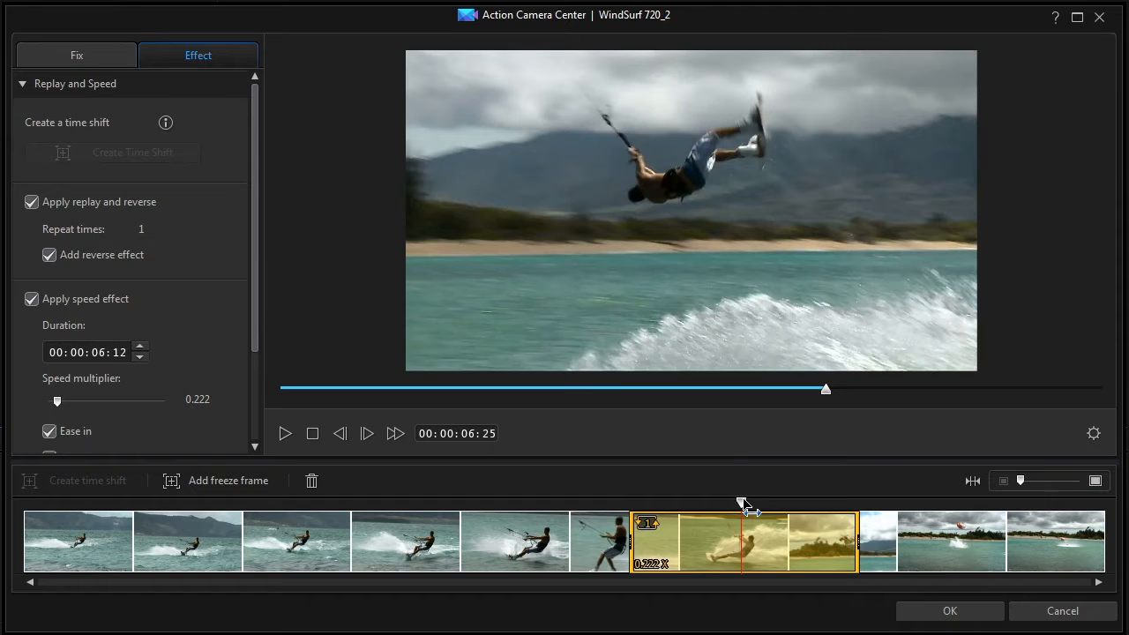
{"action": "left_click", "coordinate": [32, 202]}
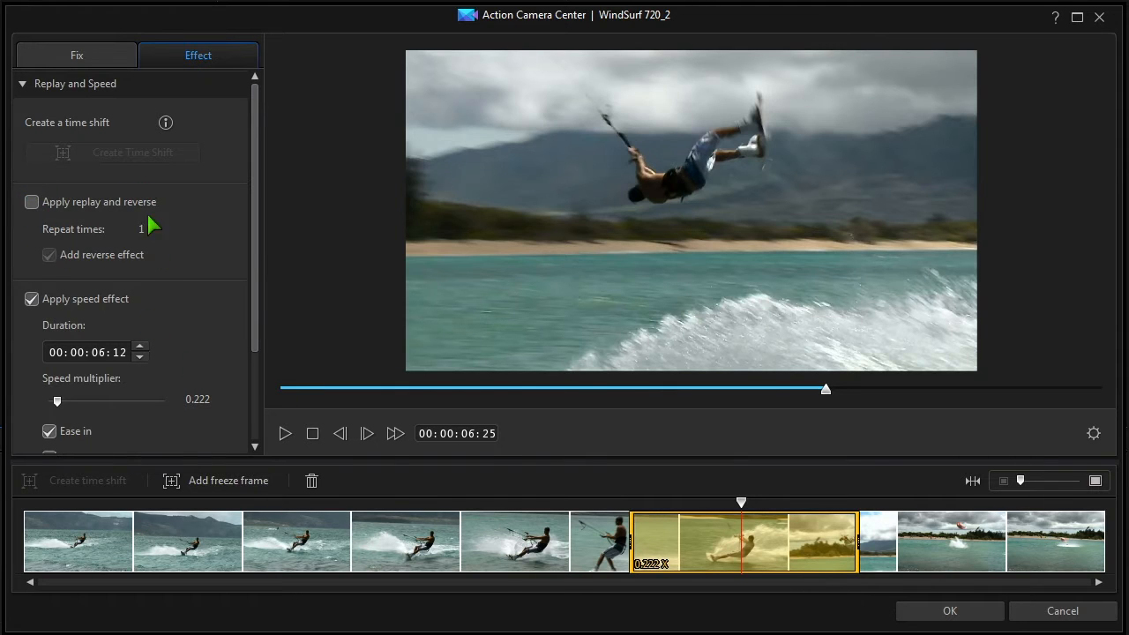
{"action": "left_click_drag", "start_coordinate": [257, 347], "coordinate": [259, 452]}
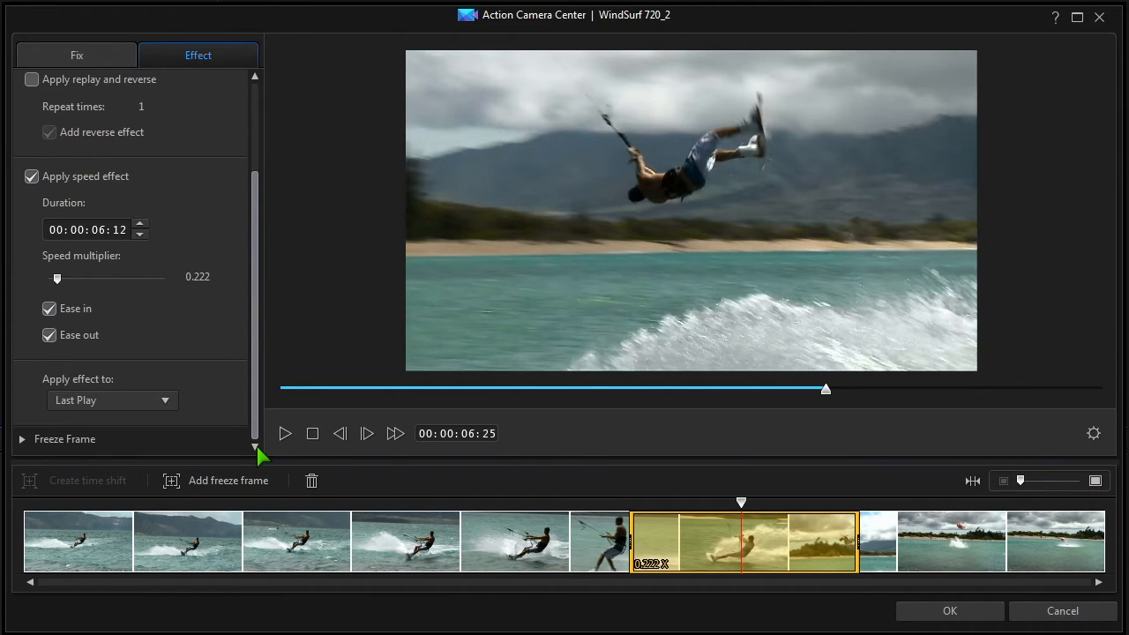
{"action": "left_click", "coordinate": [22, 440]}
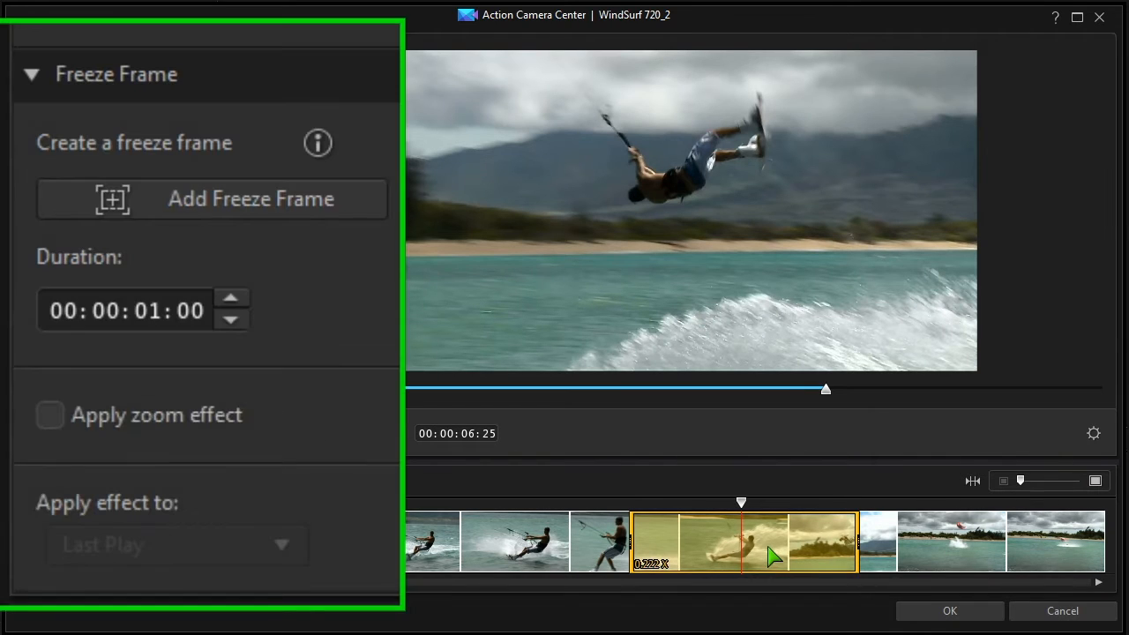
{"action": "left_click", "coordinate": [187, 201]}
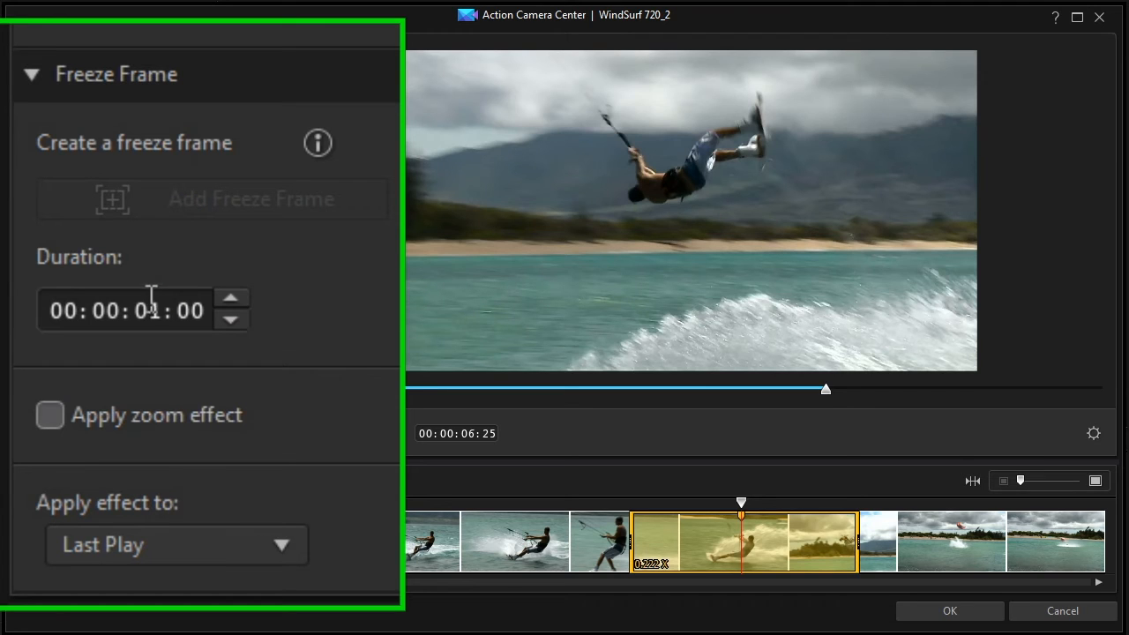
- Set the freeze frame's duration to 00:00:00:20 and preview it from 00:00:05:20
{"action": "type", "text": "0"}
{"action": "left_click", "coordinate": [191, 311]}
{"action": "type", "text": "20"}
{"action": "left_click", "coordinate": [620, 501]}
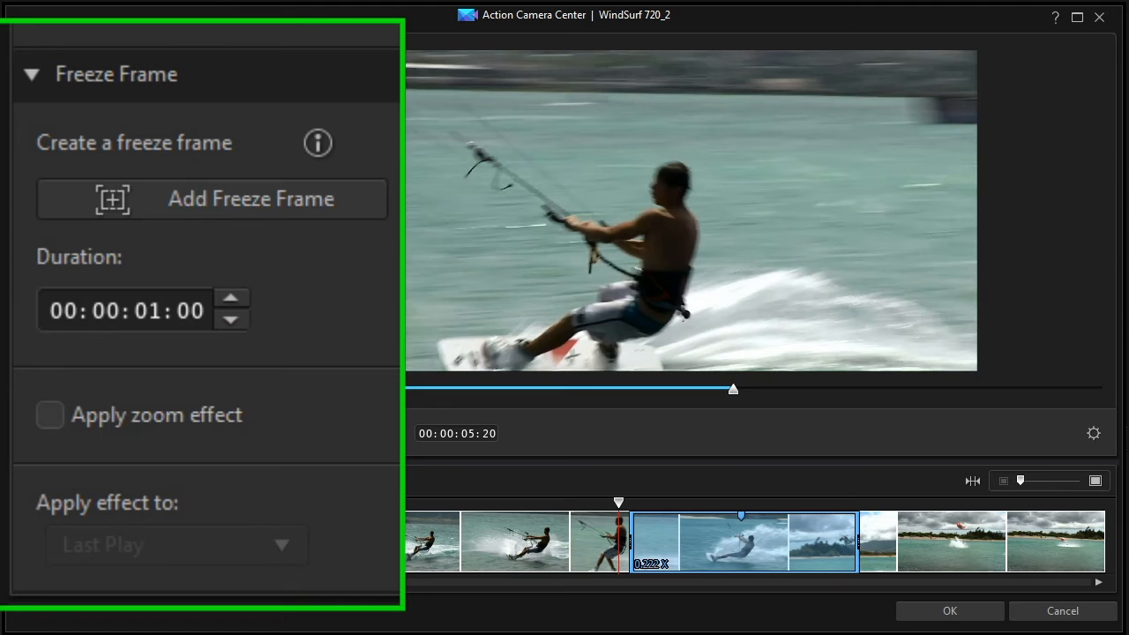
{"action": "key", "text": "space"}
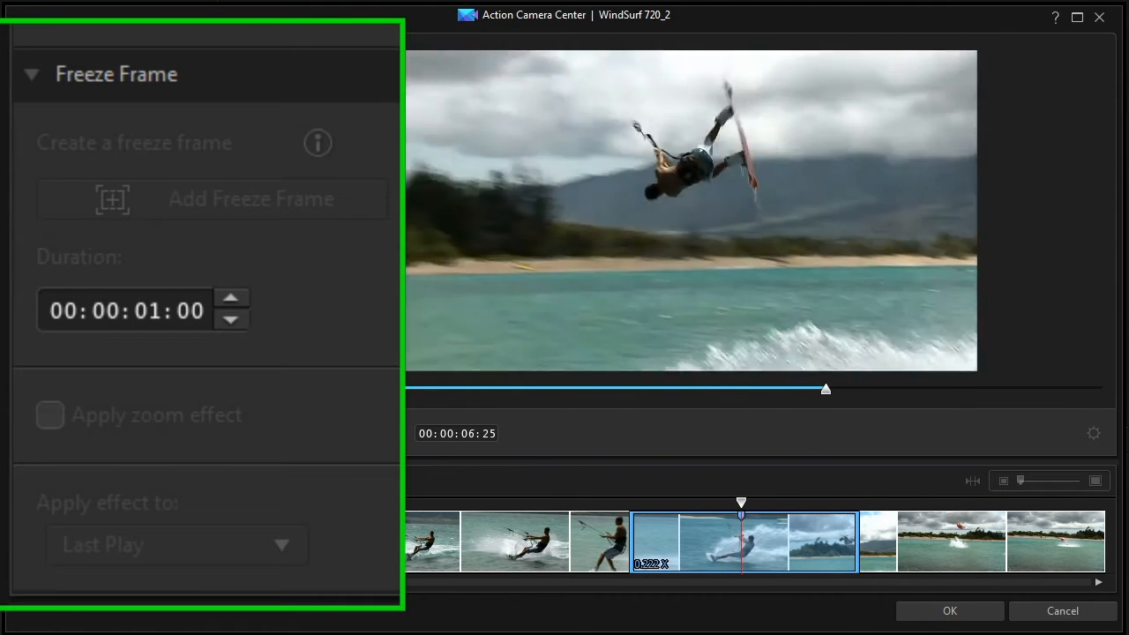
{"action": "key", "text": "space"}
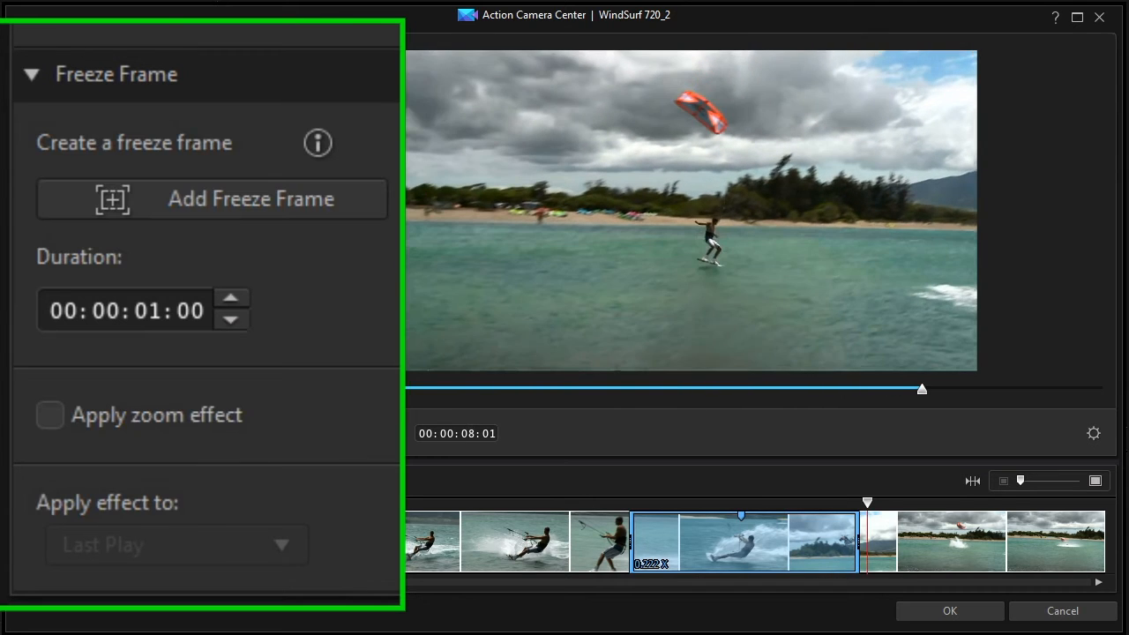
- Apply a zoom effect to the freeze frame, centre its zoom area on the airborne kitesurfer and place the playhead at 00:00:05:13
{"action": "left_click", "coordinate": [746, 532]}
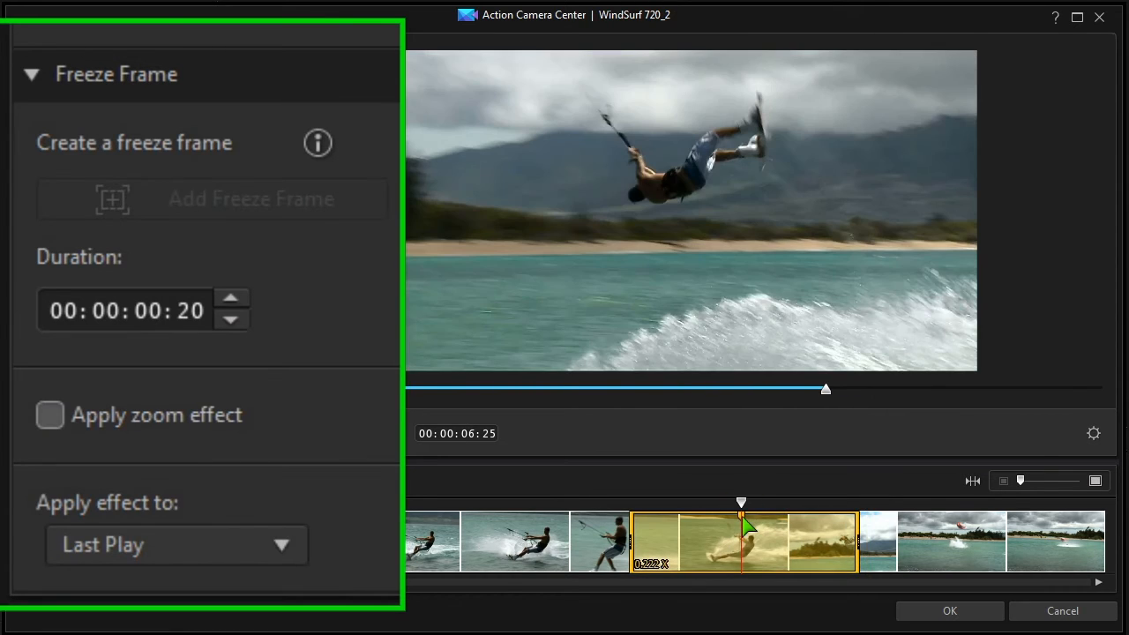
{"action": "left_click", "coordinate": [53, 419]}
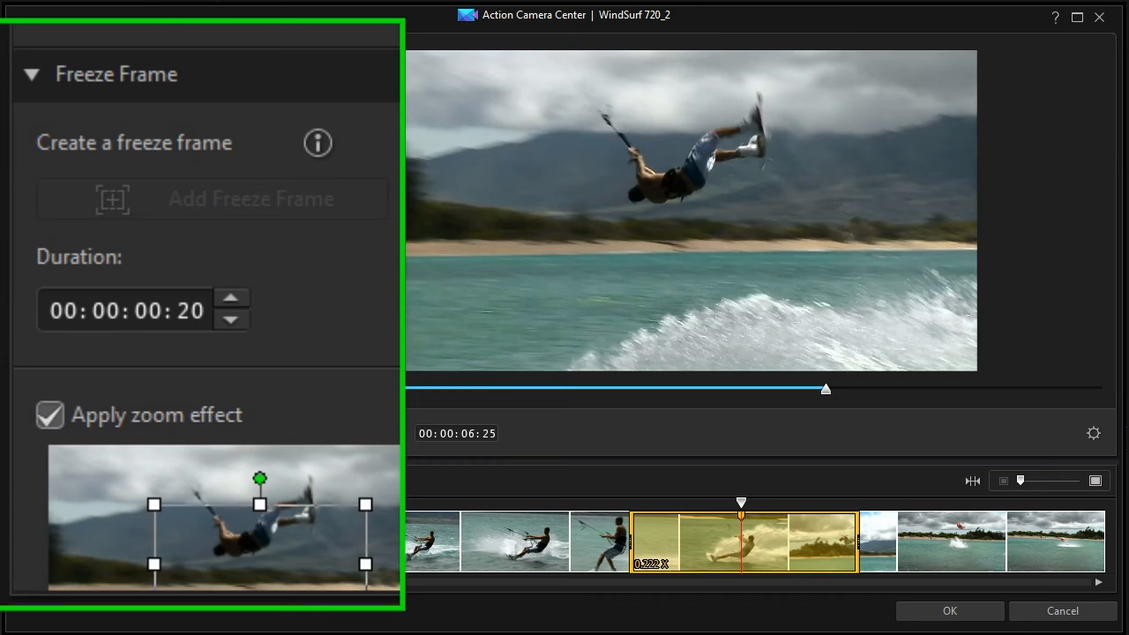
{"action": "scroll", "coordinate": [207, 353], "scroll_direction": "down", "scroll_amount": 3}
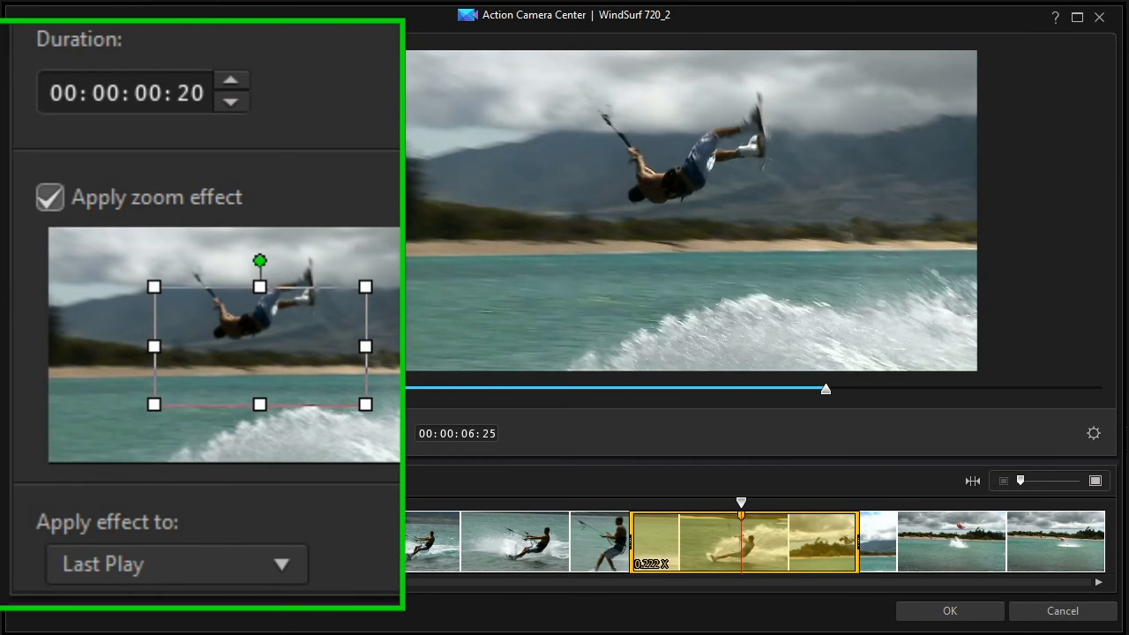
{"action": "left_click_drag", "start_coordinate": [253, 358], "coordinate": [252, 321]}
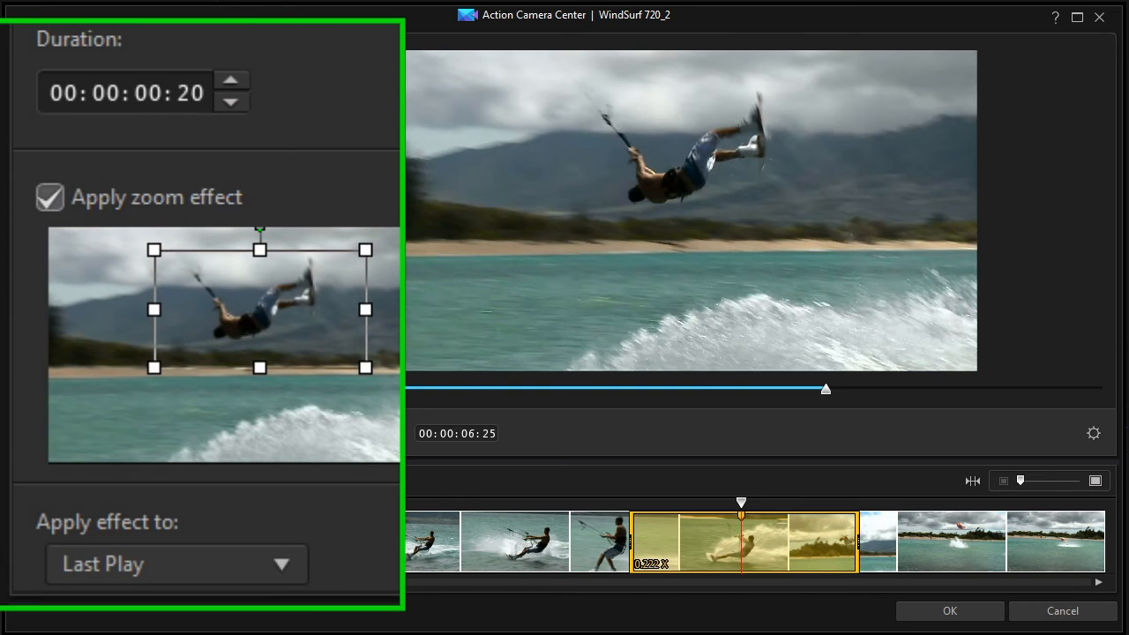
{"action": "left_click", "coordinate": [594, 520]}
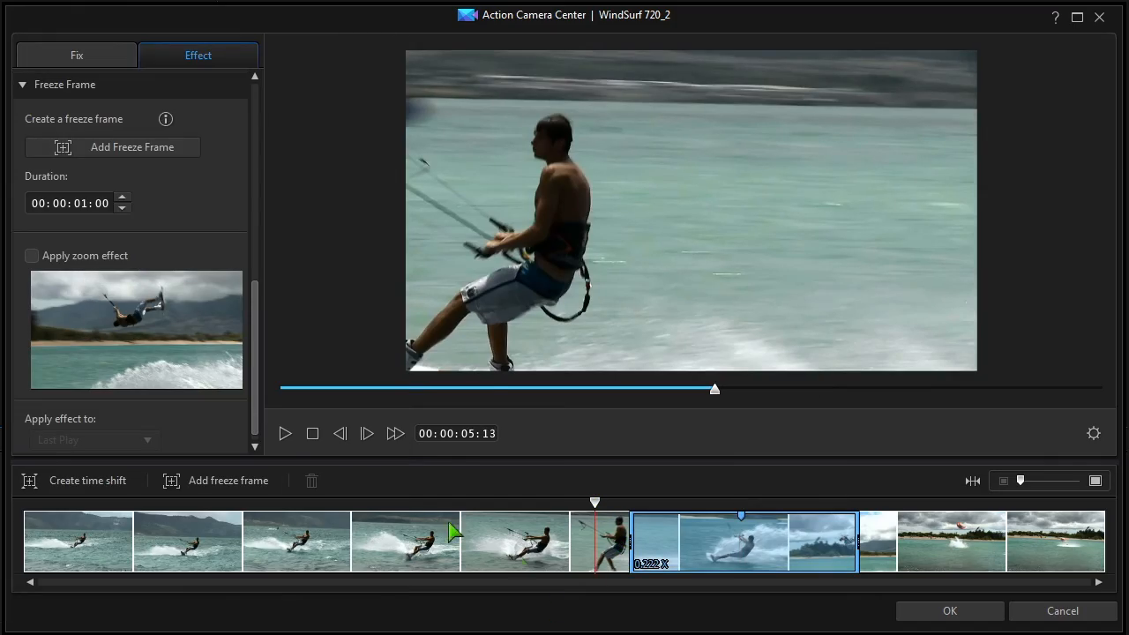